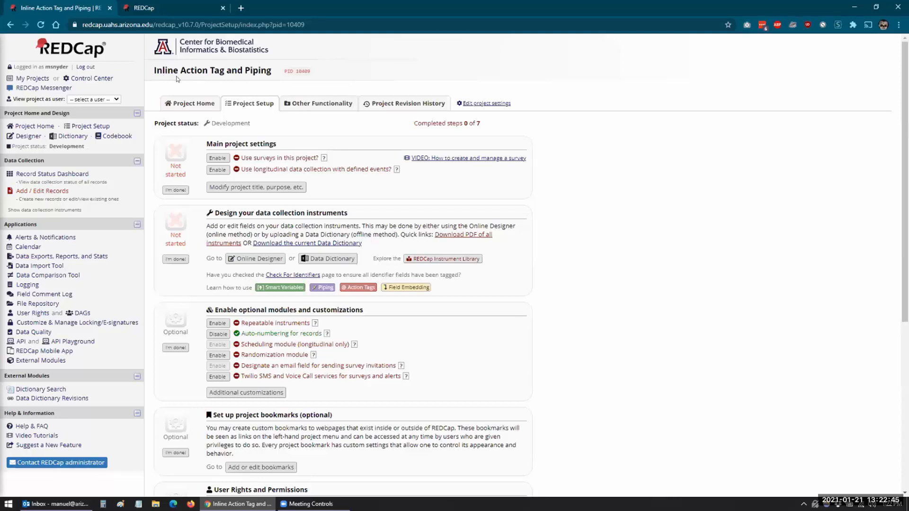
click(344, 288)
scroll(383, 279, down, 3)
scroll(384, 279, down, 20)
scroll(384, 278, down, 3)
scroll(316, 204, up, 2)
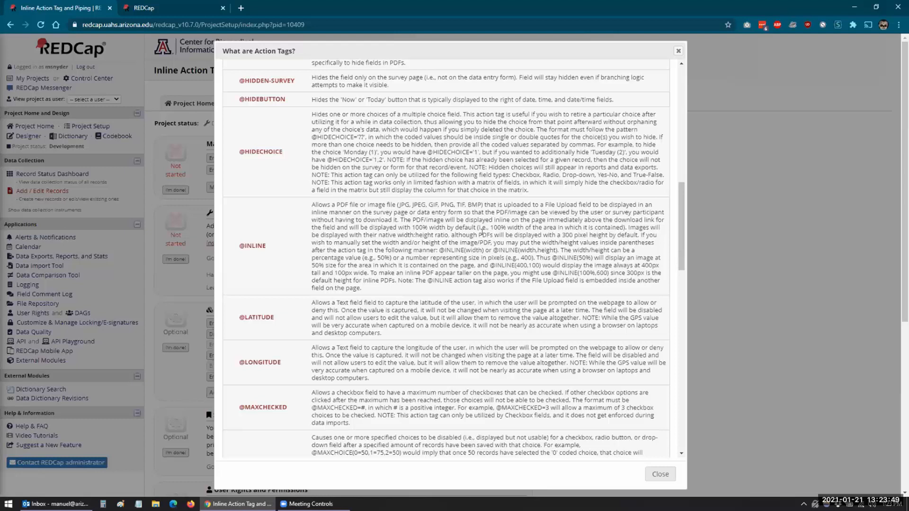
drag(437, 250, 557, 250)
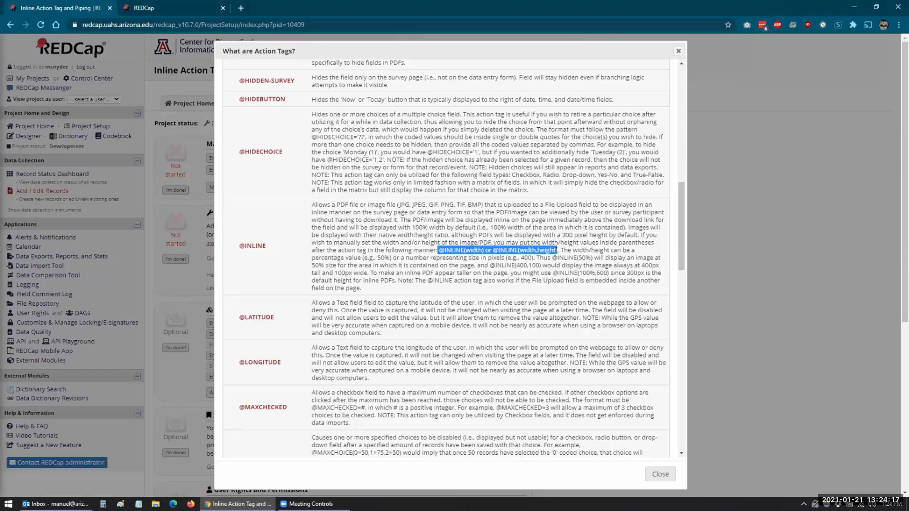
click(488, 256)
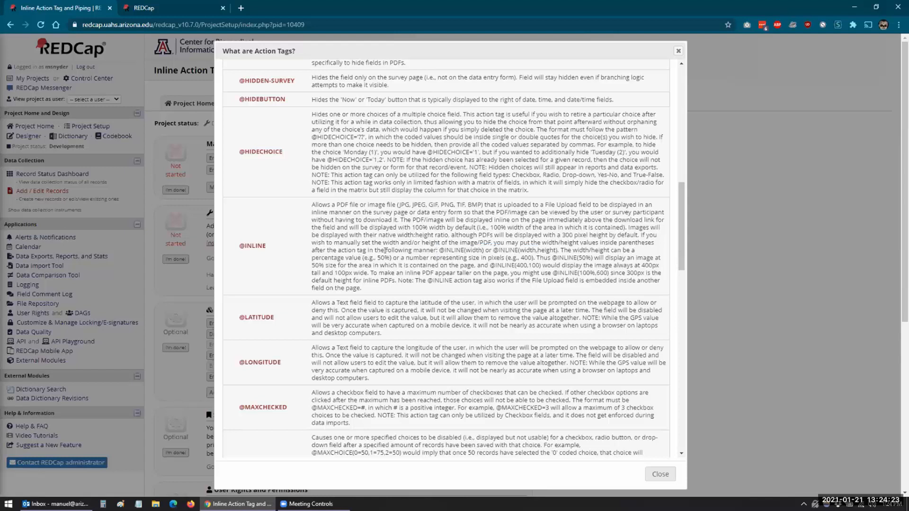
drag(311, 258, 390, 256)
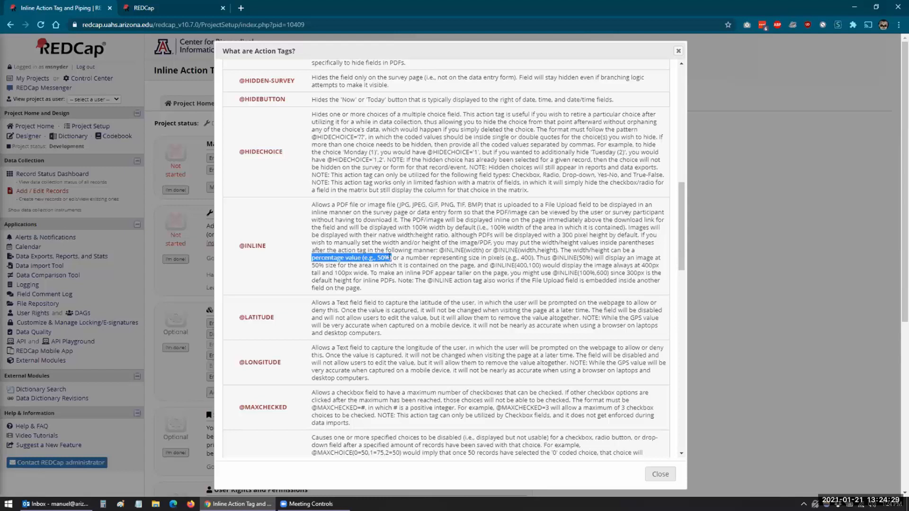
click(389, 257)
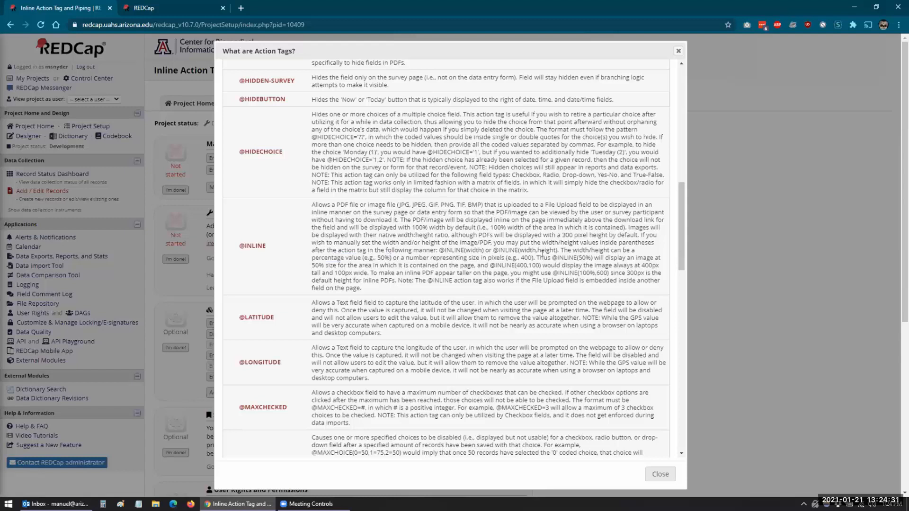
drag(550, 257, 593, 258)
drag(490, 265, 542, 266)
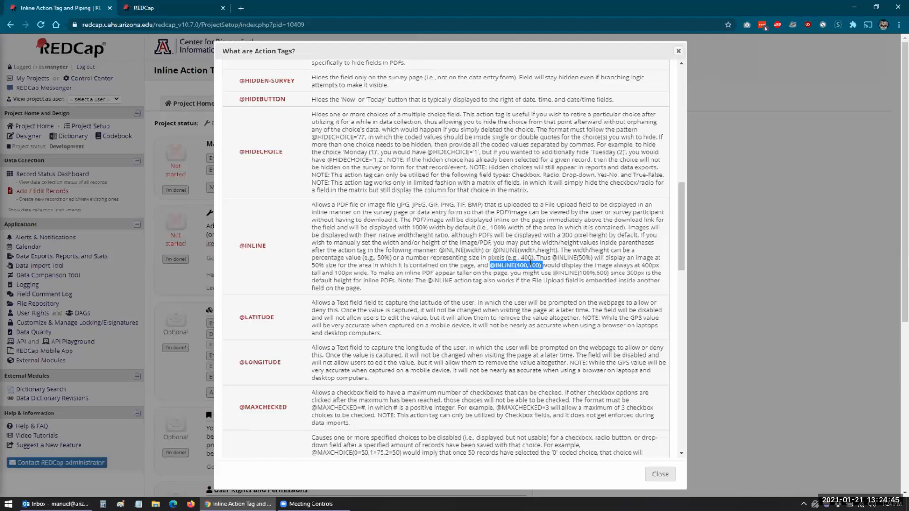
click(530, 263)
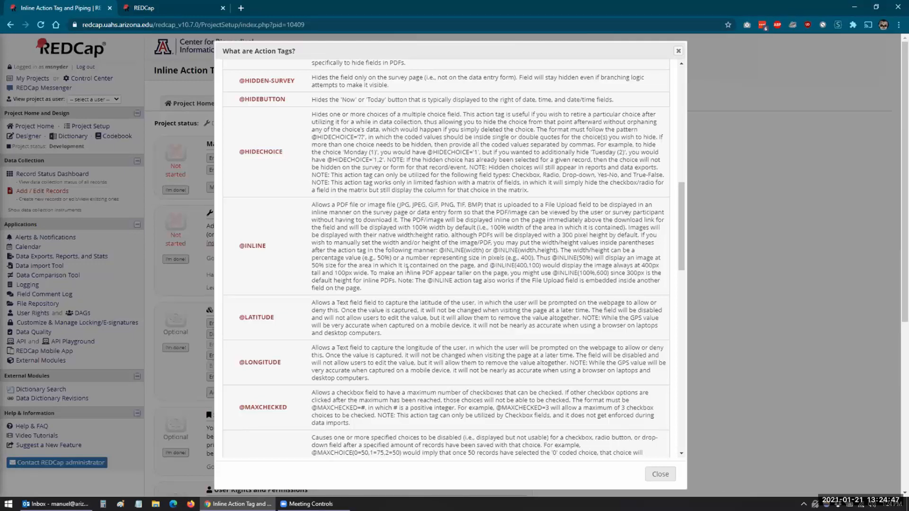
drag(551, 273, 609, 273)
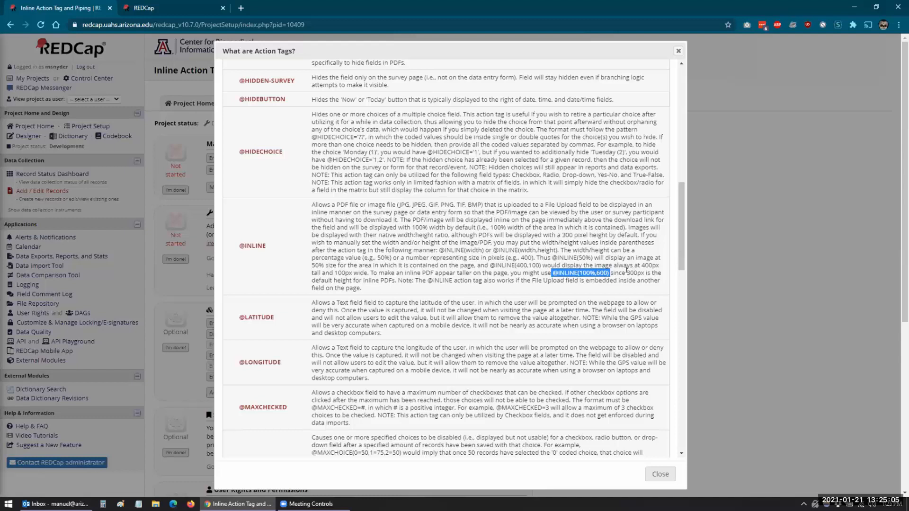
click(660, 474)
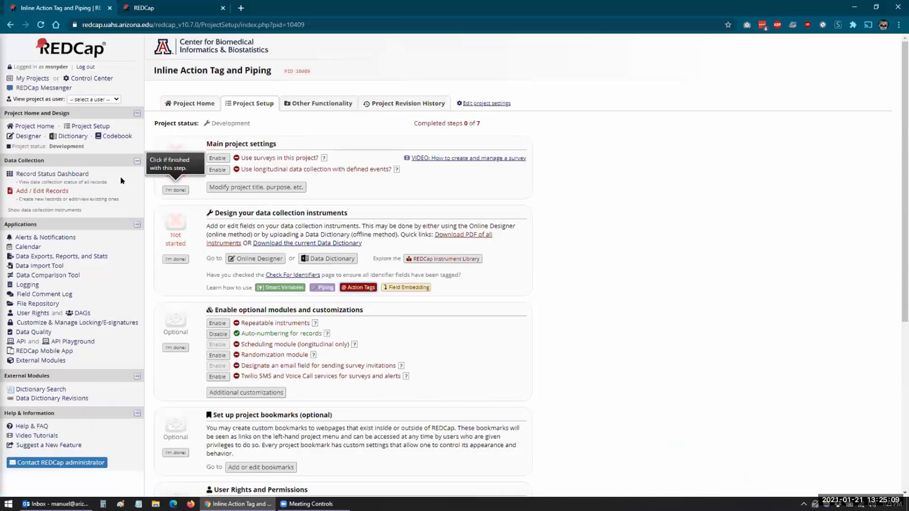
click(20, 136)
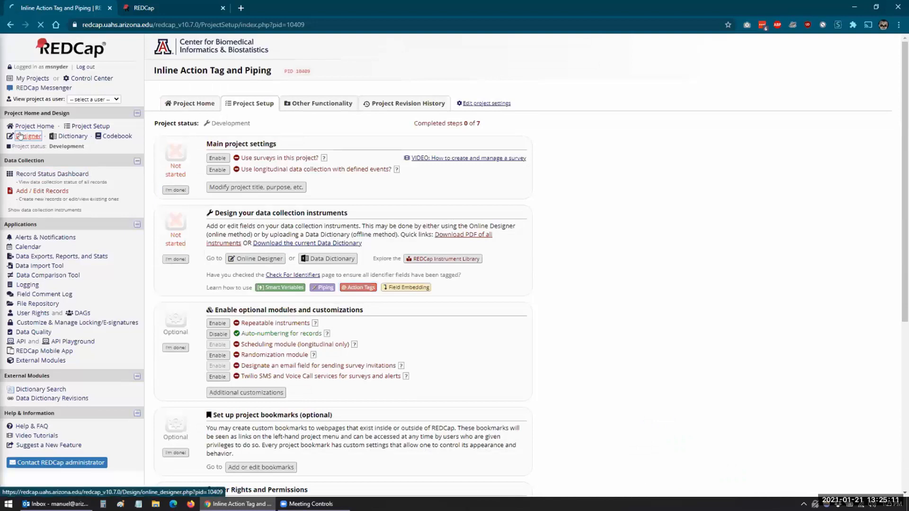
click(187, 260)
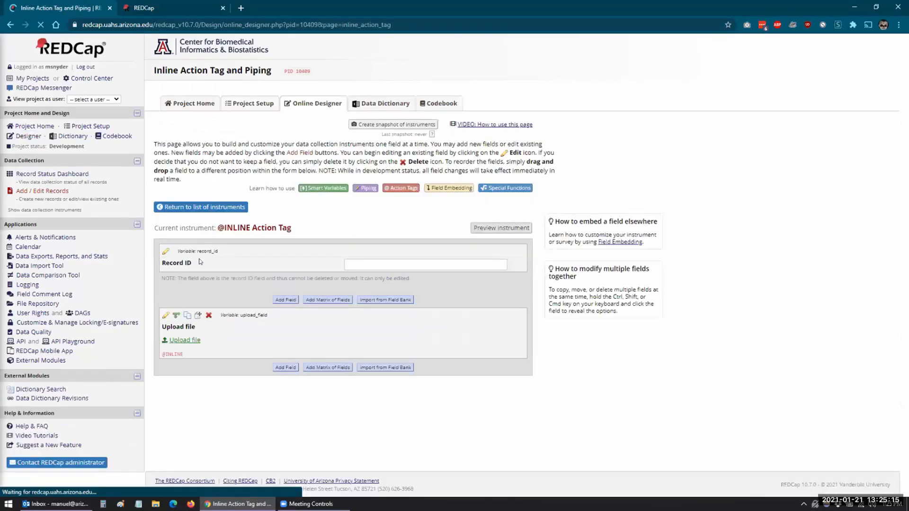
click(165, 315)
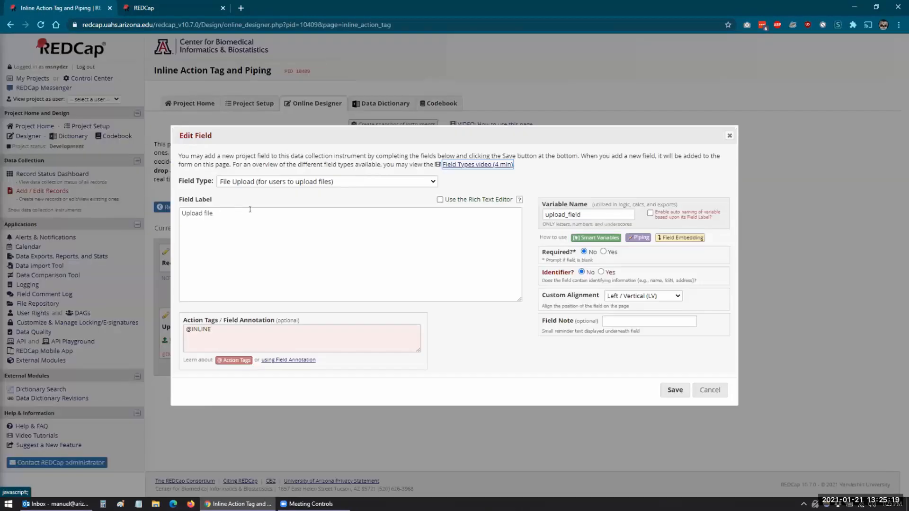
click(589, 211)
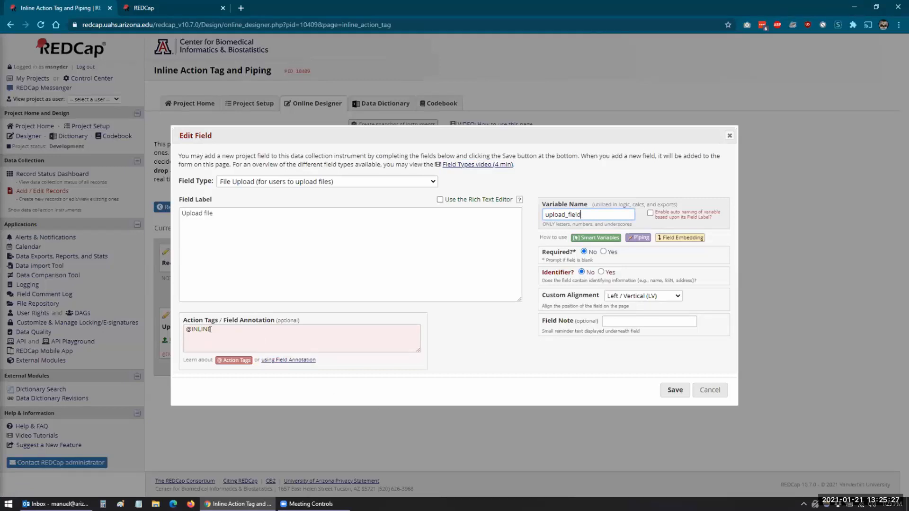
click(278, 324)
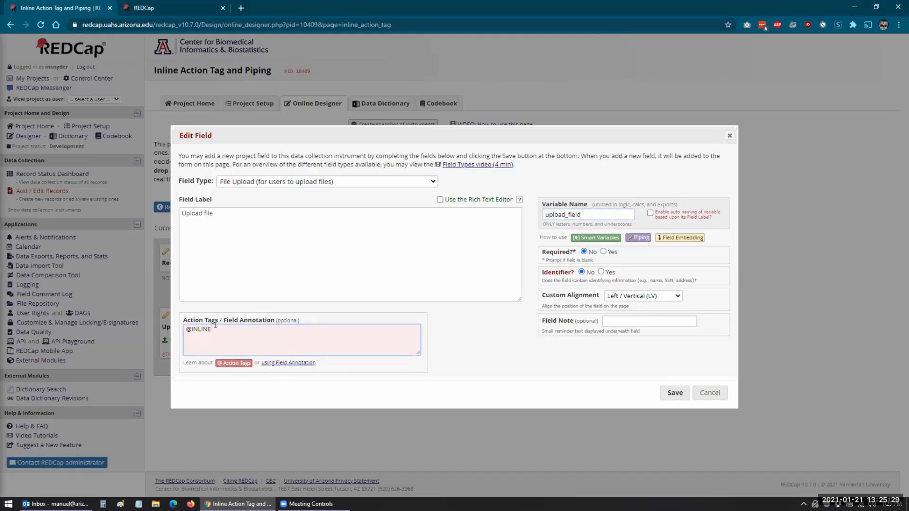
click(669, 396)
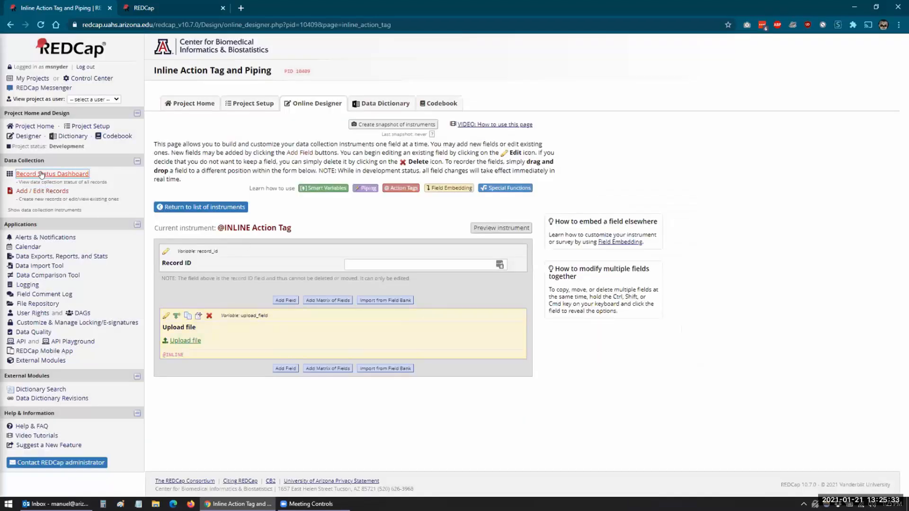
right_click(41, 174)
click(71, 179)
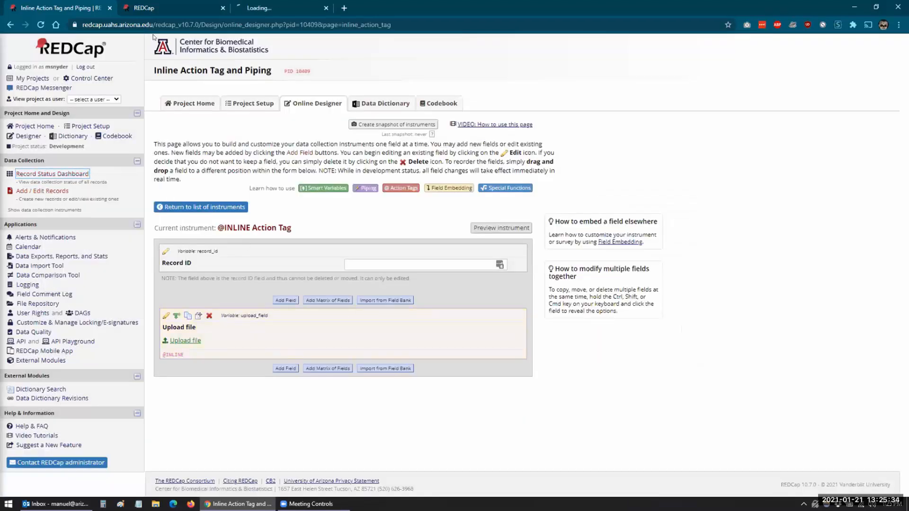
click(223, 8)
click(189, 8)
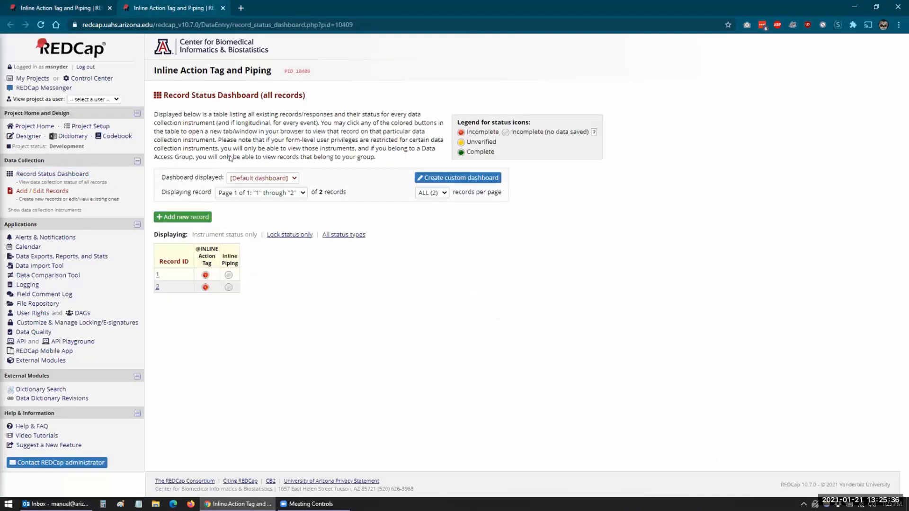
click(205, 275)
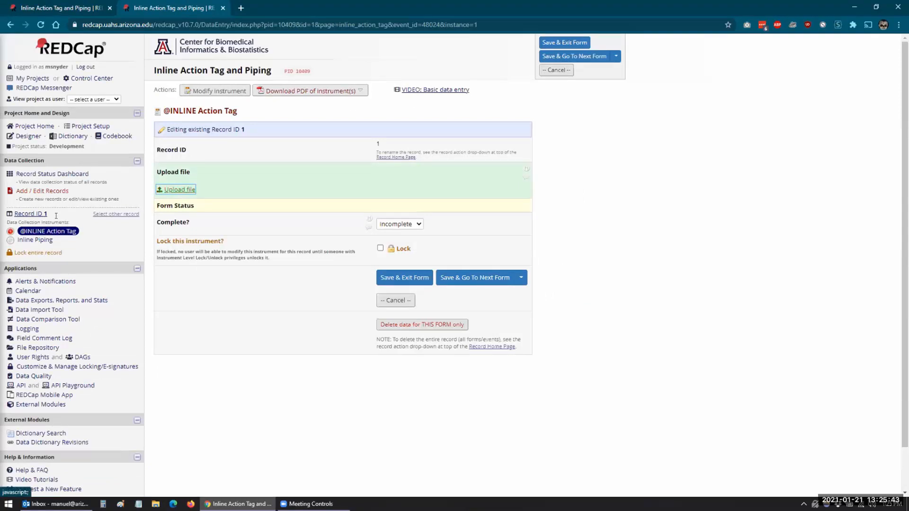
Upload uarizona_logo.png from the Desktop to record 1's Upload file field and dismiss the upload dialog
click(170, 191)
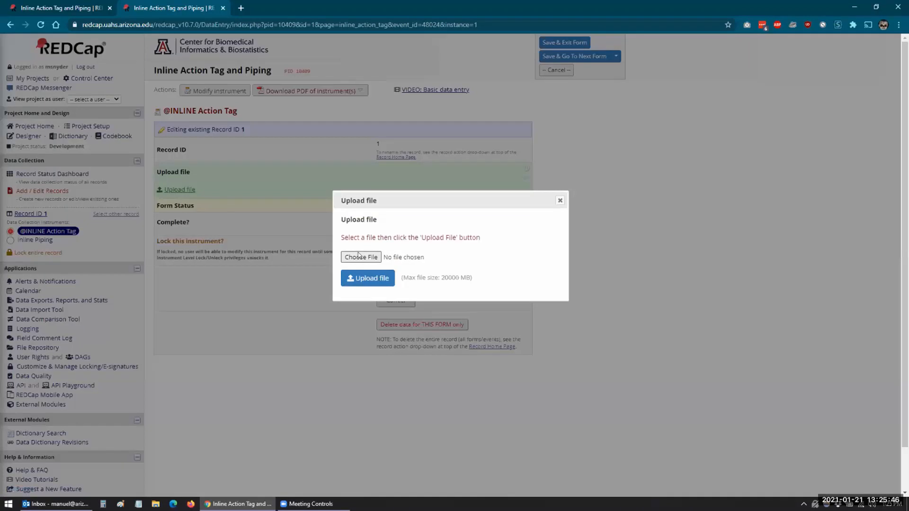
click(358, 255)
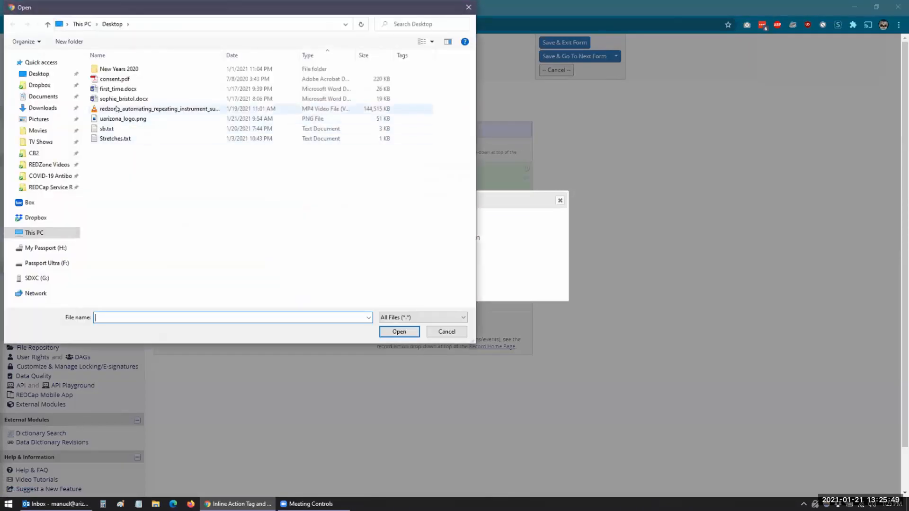
click(118, 119)
click(388, 332)
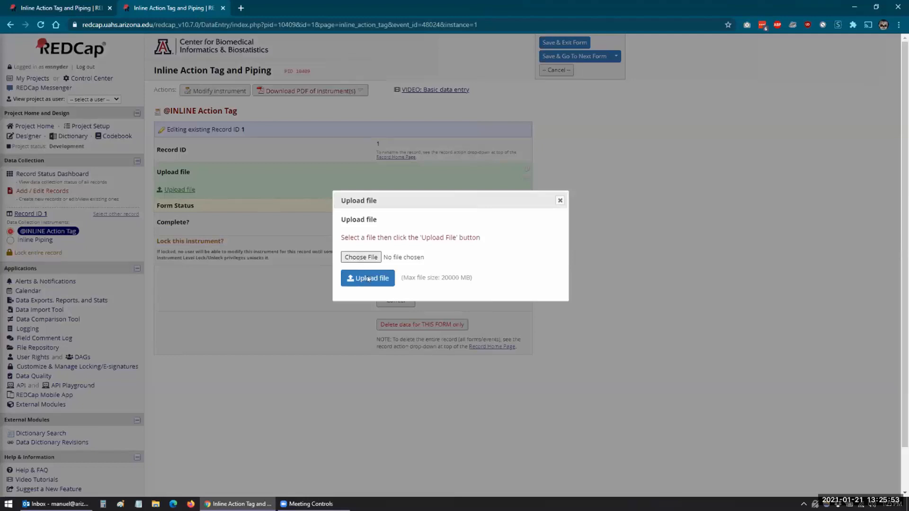
click(368, 278)
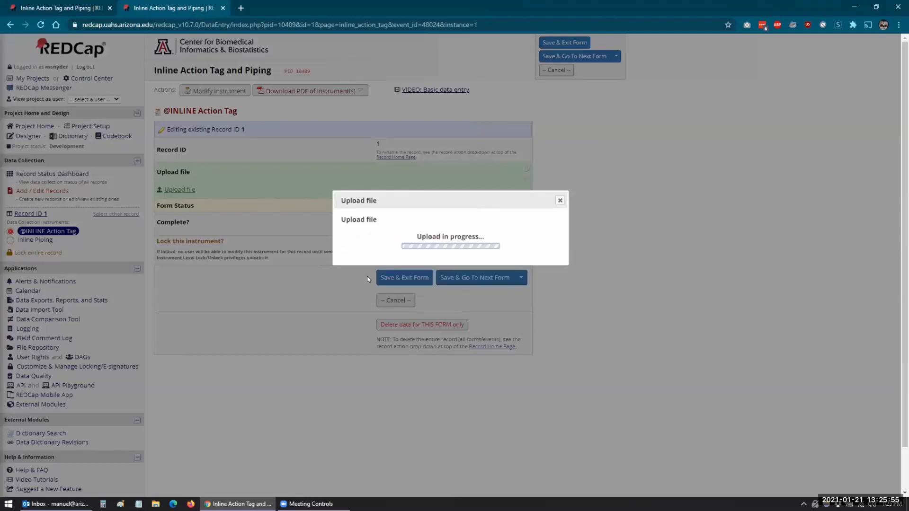
click(533, 298)
Save record 1's form while staying on it, and inspect the inline logo image and its file download link
scroll(575, 283, down, 4)
scroll(575, 283, down, 2)
click(208, 262)
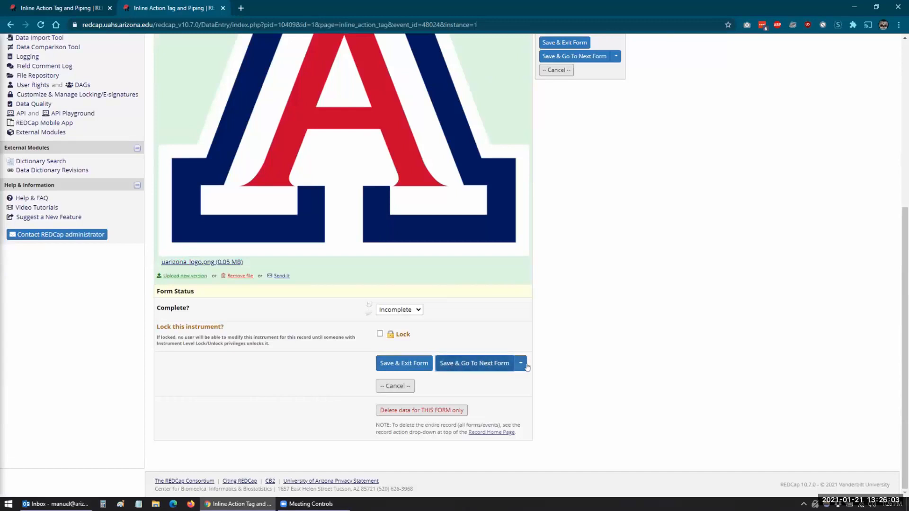
click(521, 363)
click(474, 384)
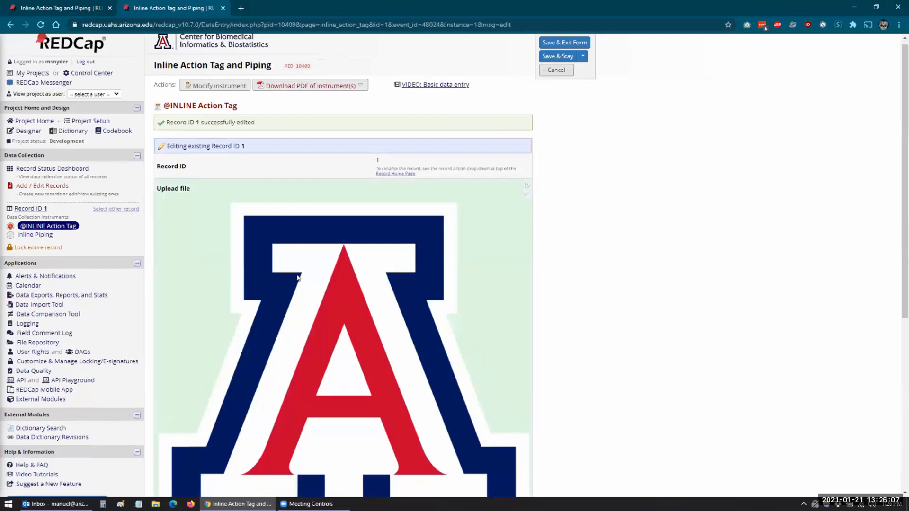
scroll(294, 270, down, 3)
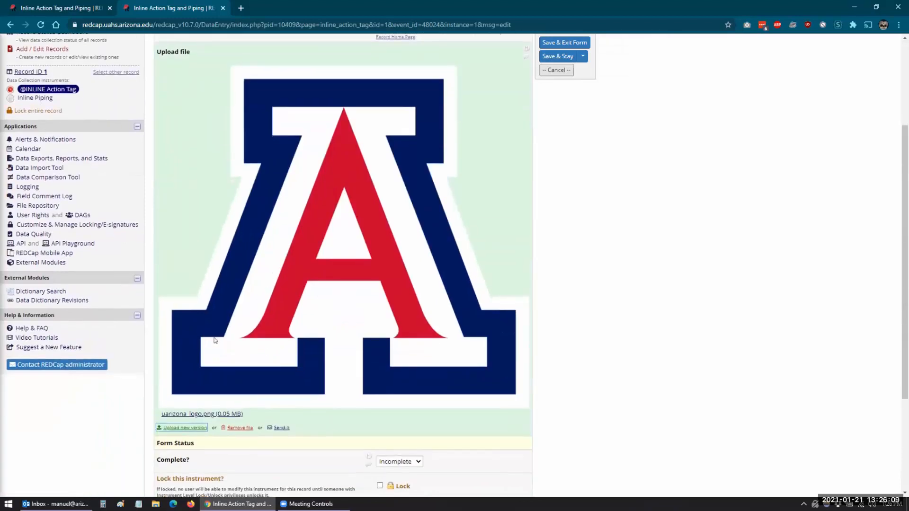
click(198, 415)
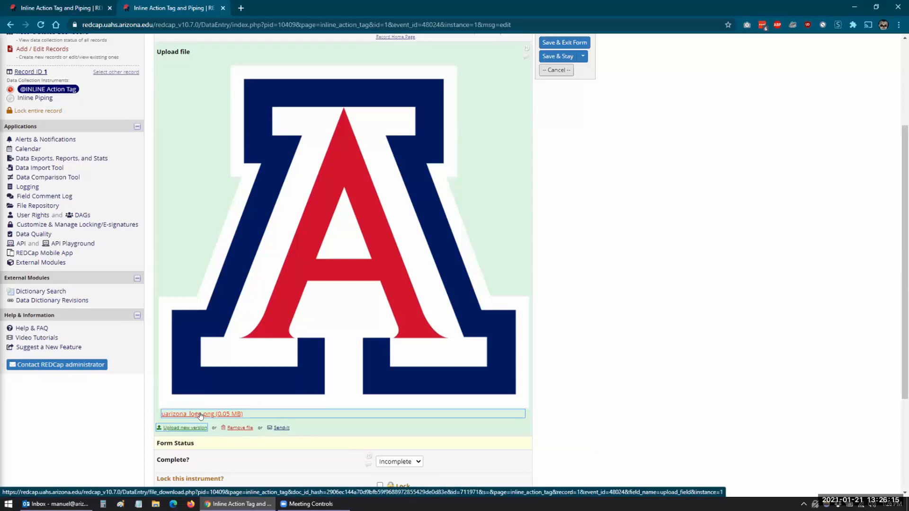
scroll(28, 210, up, 3)
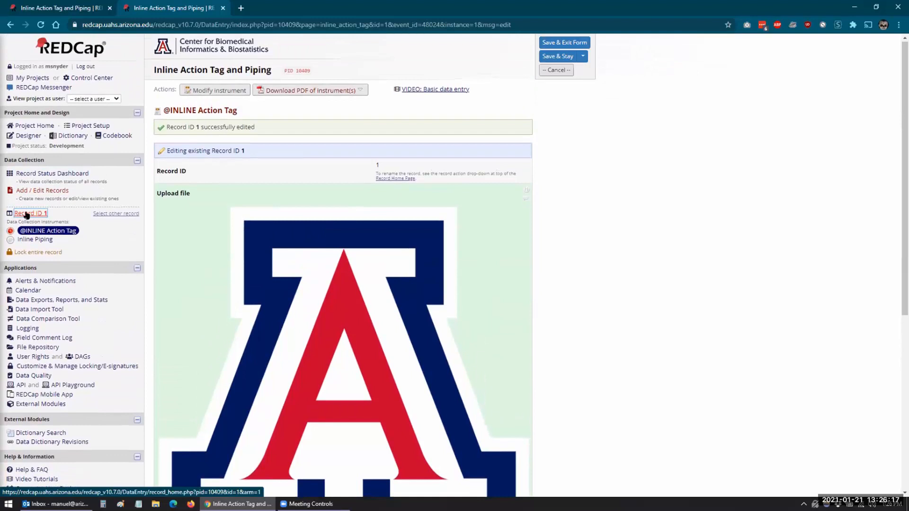
click(27, 214)
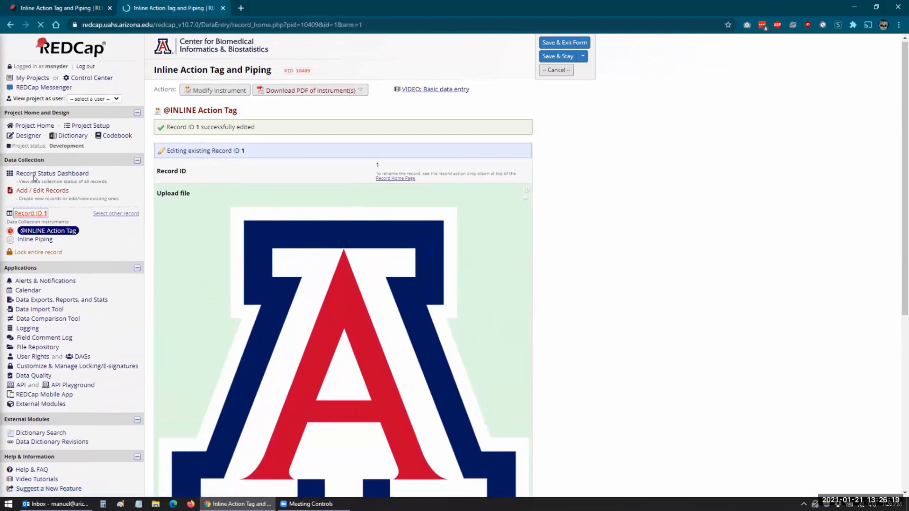
click(38, 175)
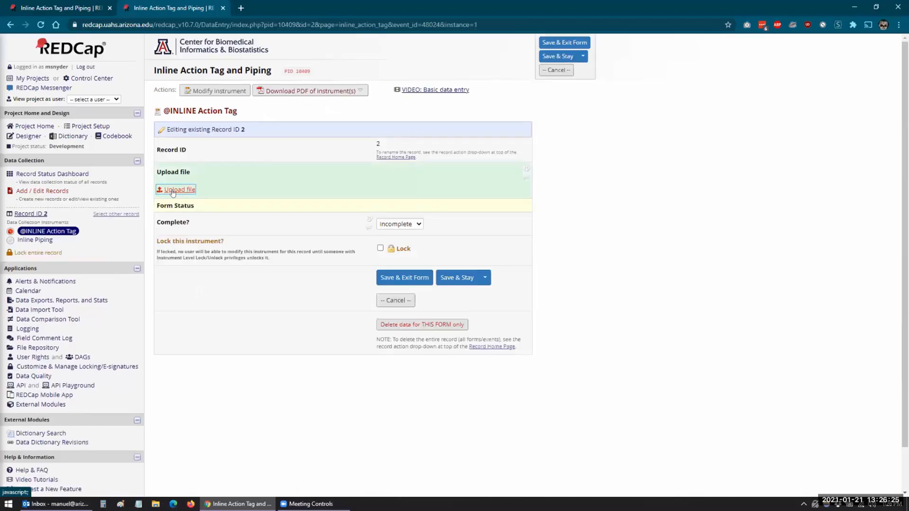
click(176, 190)
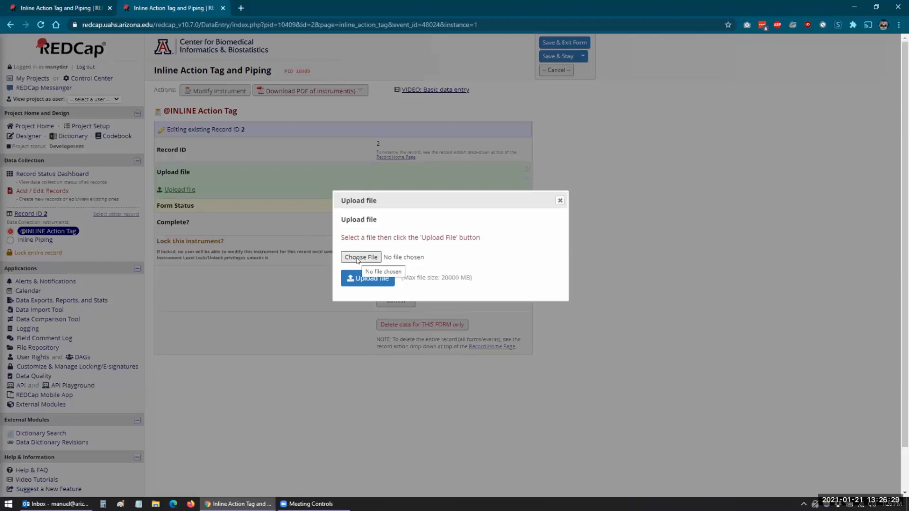
click(361, 256)
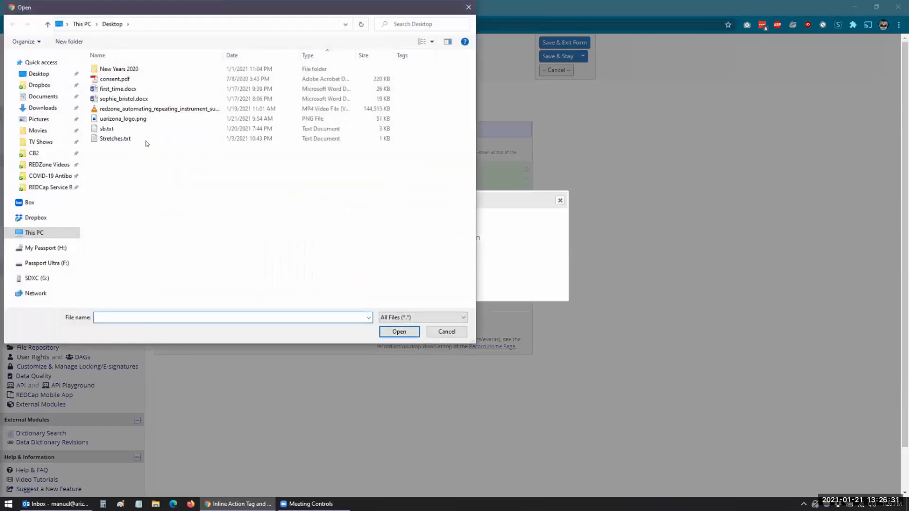
click(114, 79)
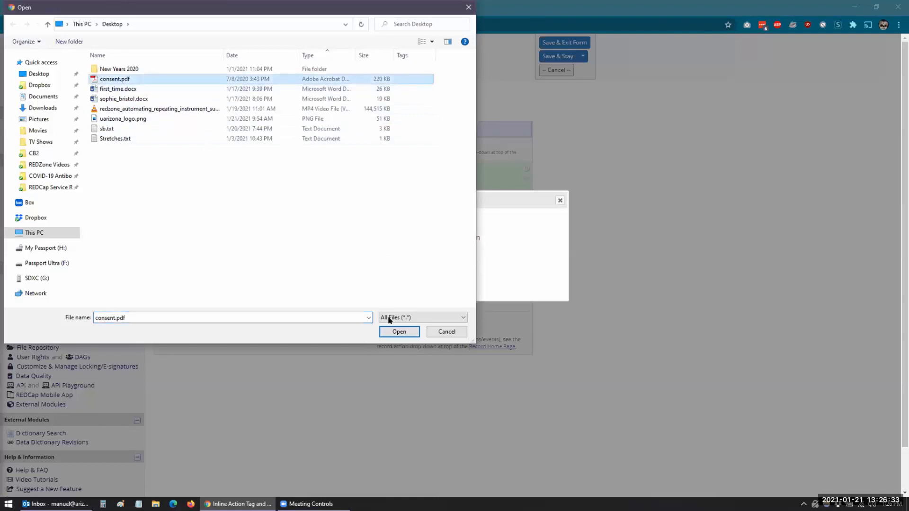
click(397, 331)
click(361, 280)
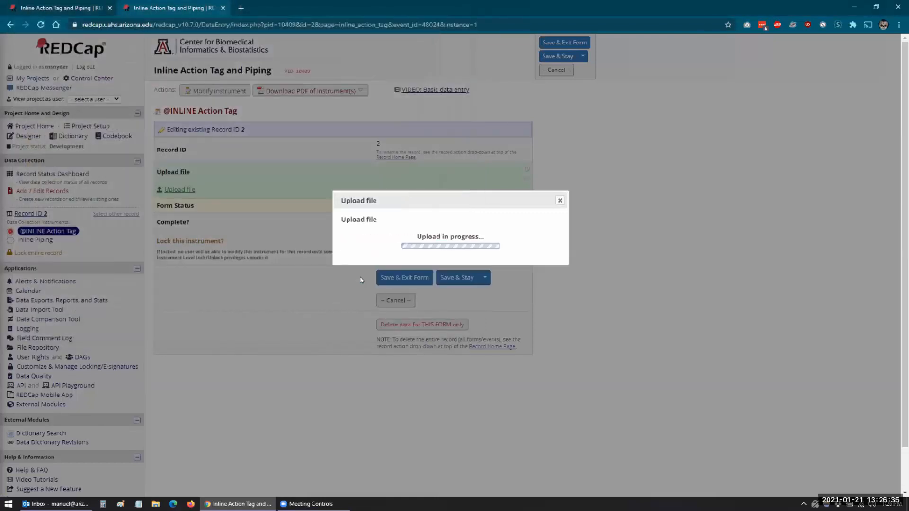
click(539, 298)
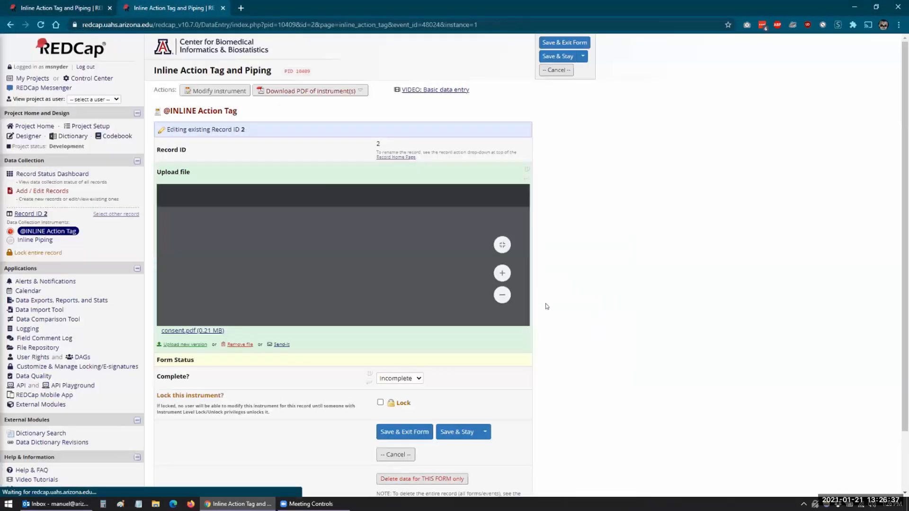
click(457, 432)
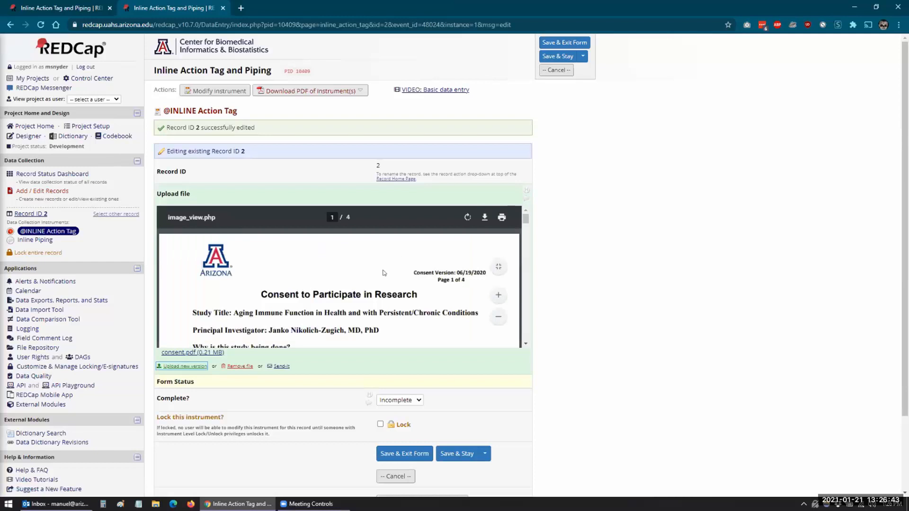
Read through the inline consent.pdf in record 2's Upload file field from page 1 to page 4
scroll(383, 273, down, 5)
scroll(355, 270, down, 10)
scroll(355, 270, down, 3)
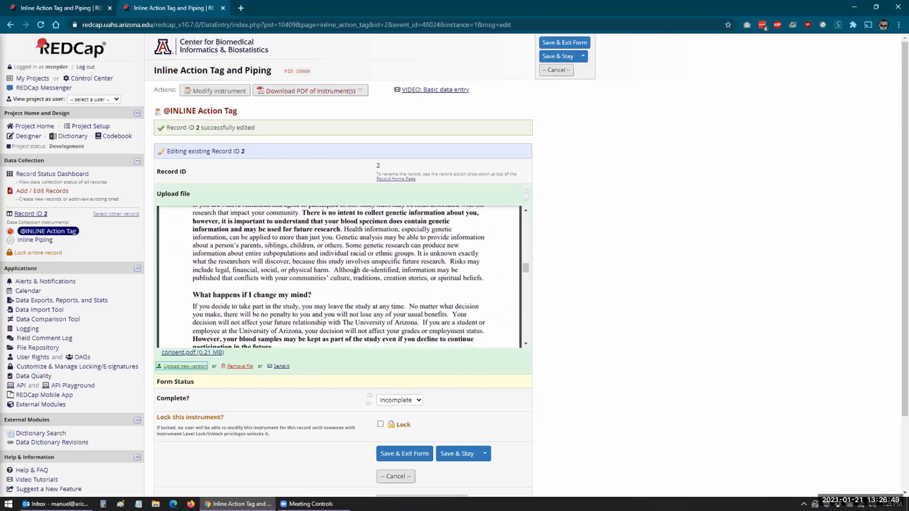
scroll(355, 270, down, 8)
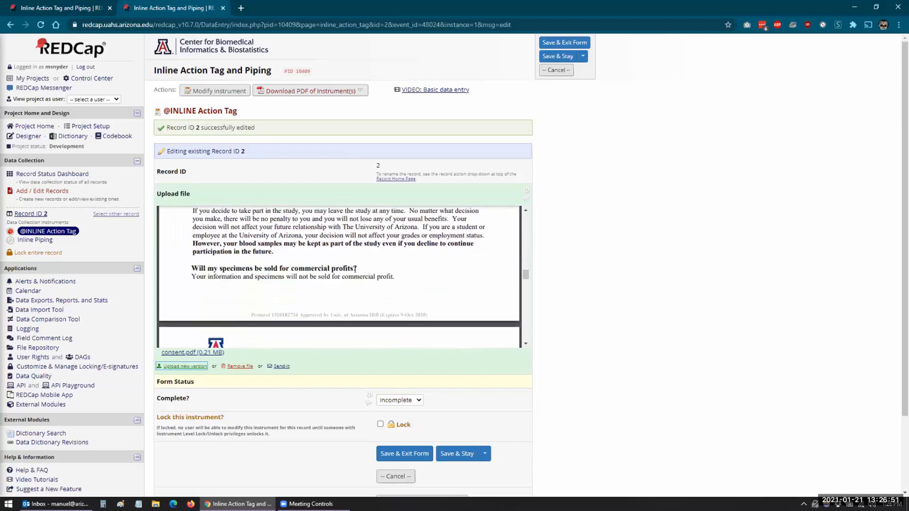
scroll(355, 270, down, 10)
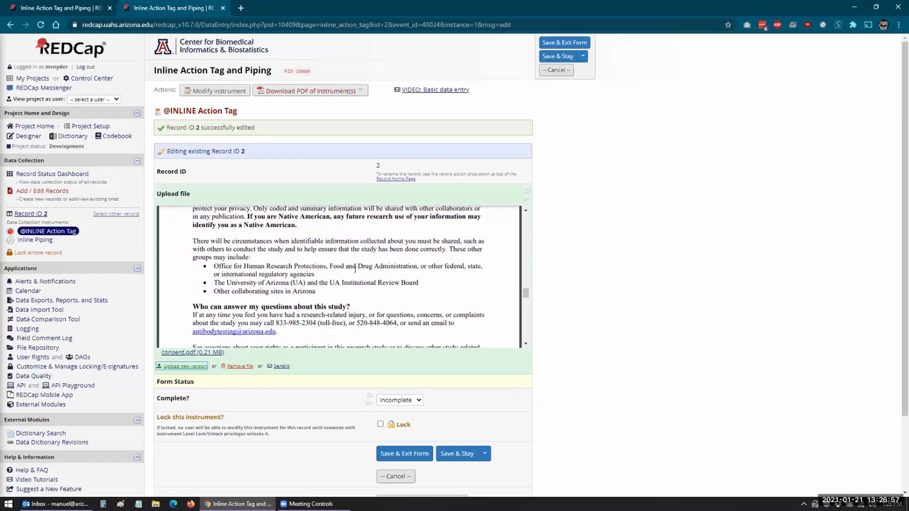
scroll(327, 251, down, 10)
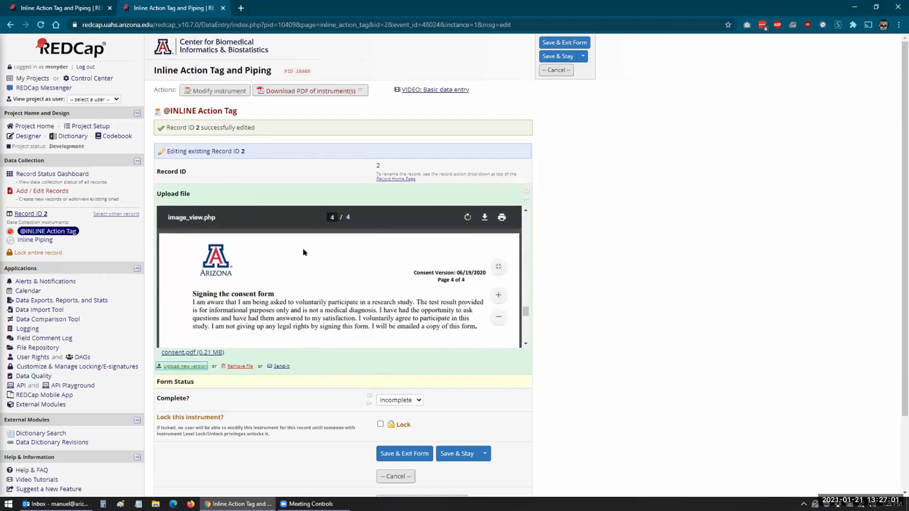
click(40, 138)
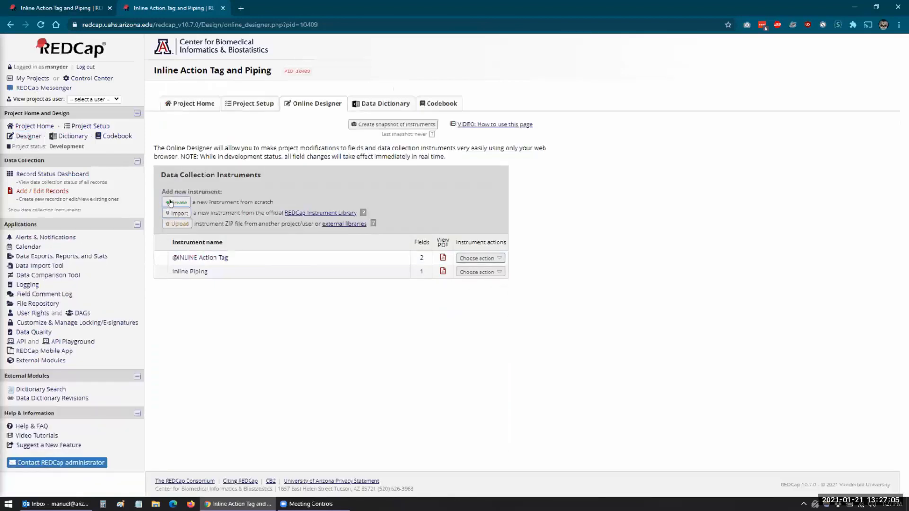
click(181, 257)
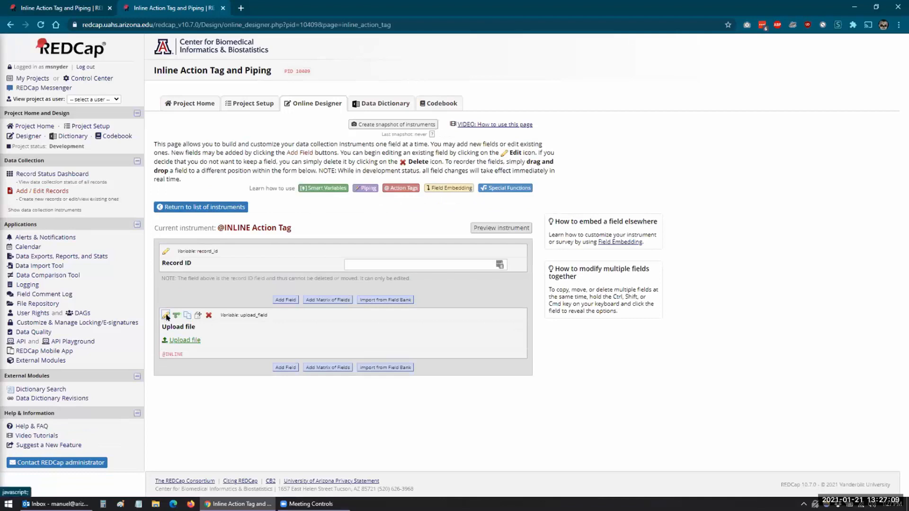
click(166, 316)
click(220, 336)
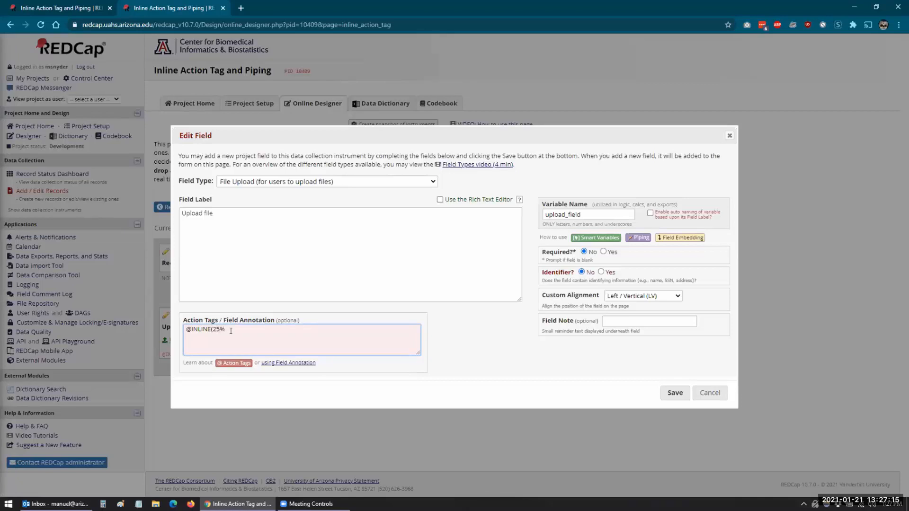
click(662, 394)
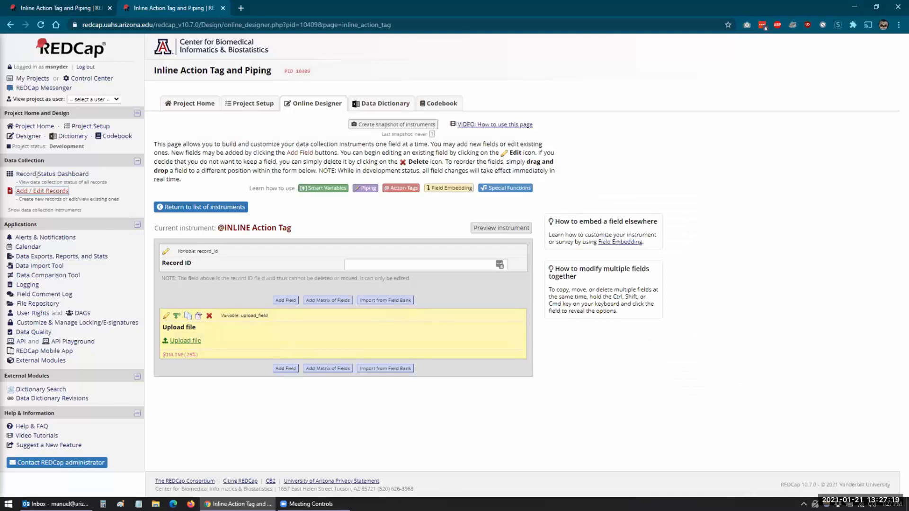
click(41, 6)
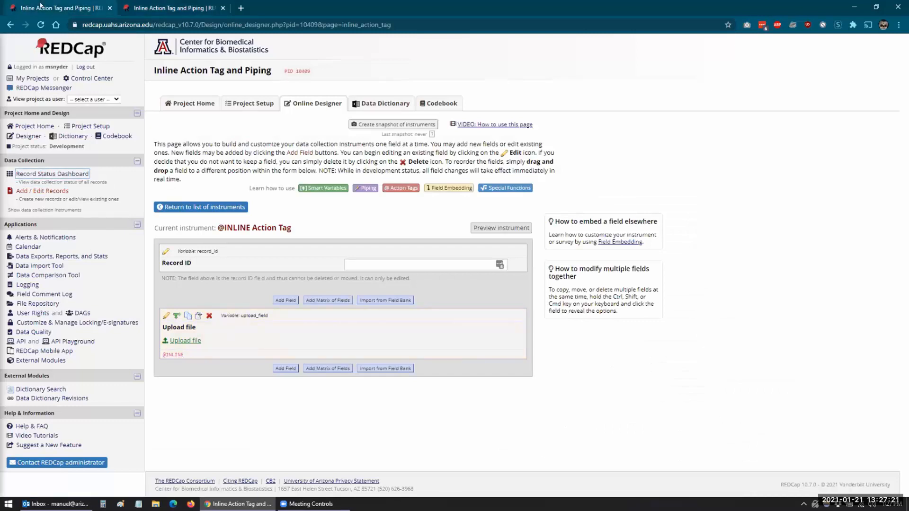
click(47, 174)
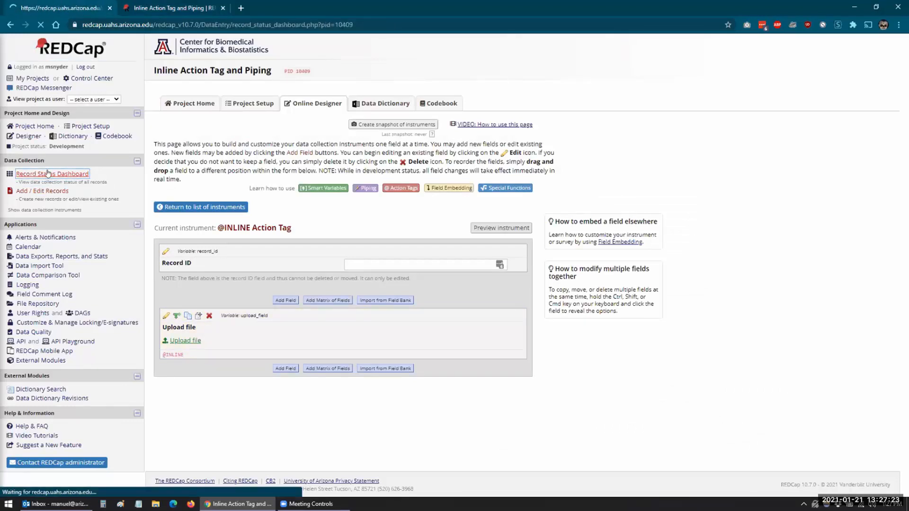
click(204, 270)
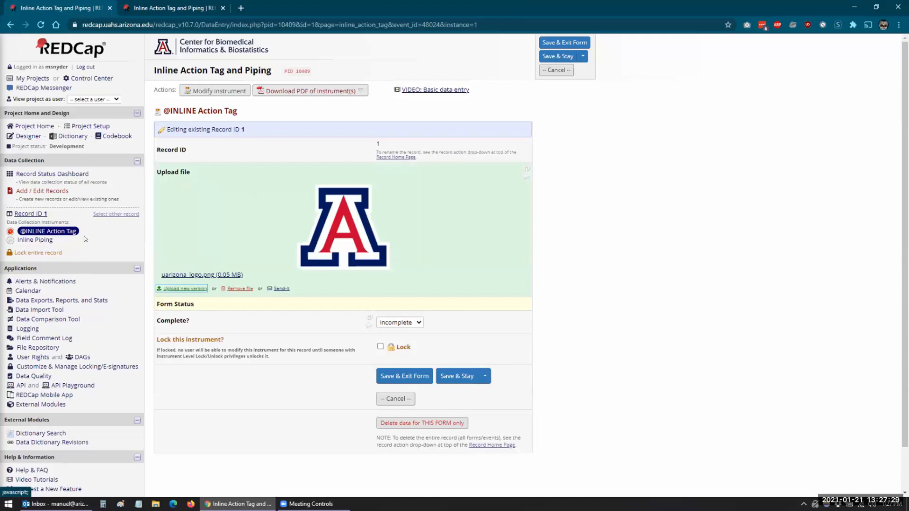
click(52, 174)
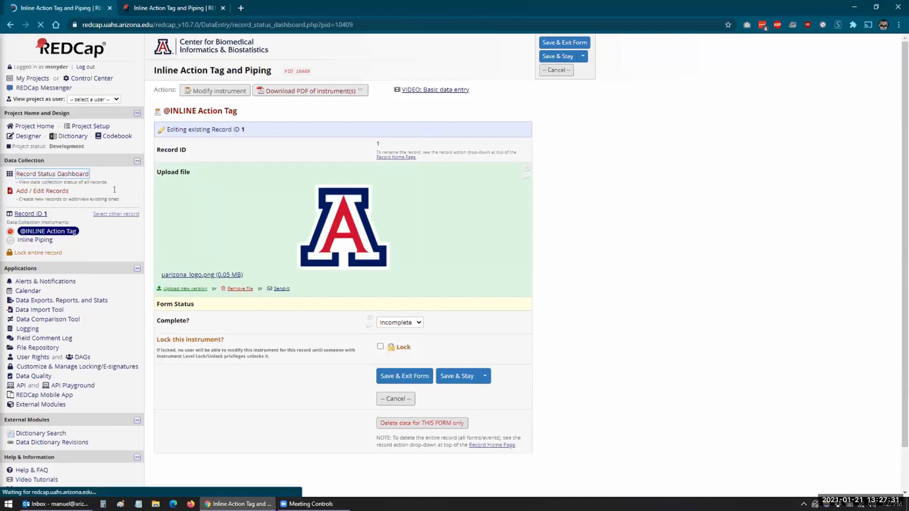
click(204, 286)
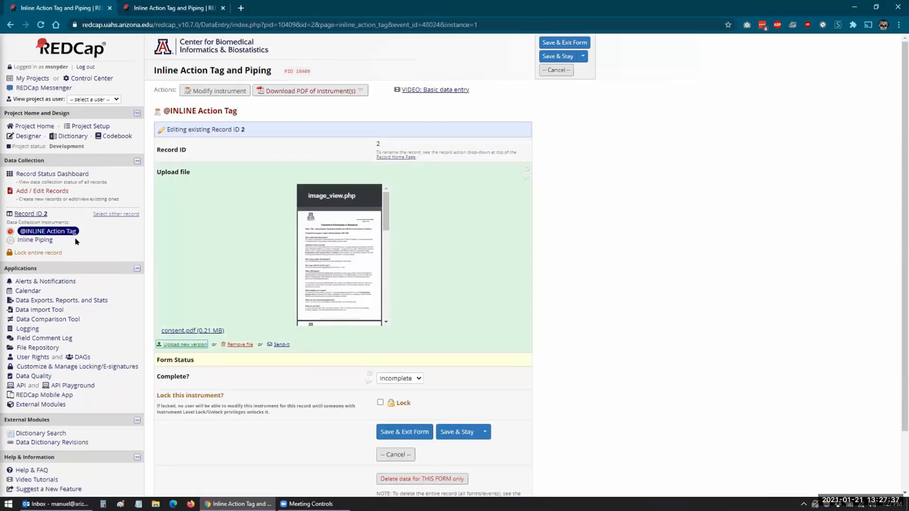
click(28, 139)
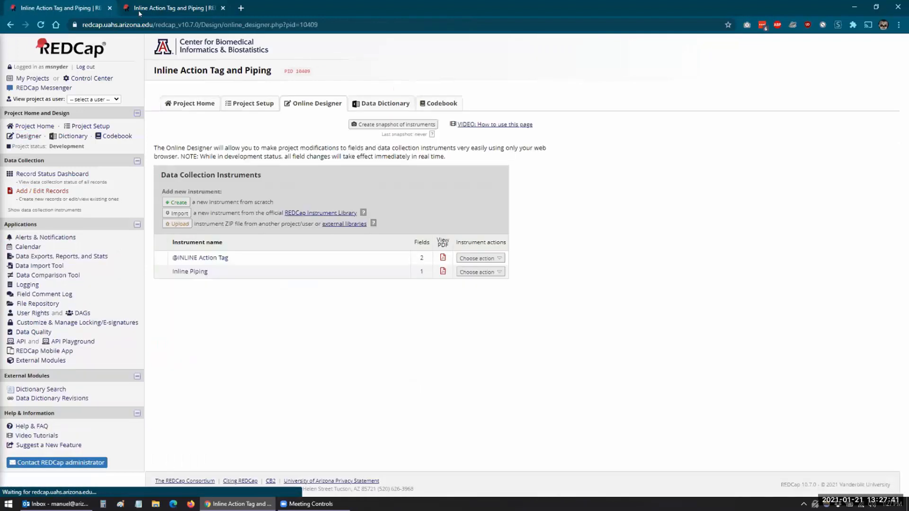
click(189, 259)
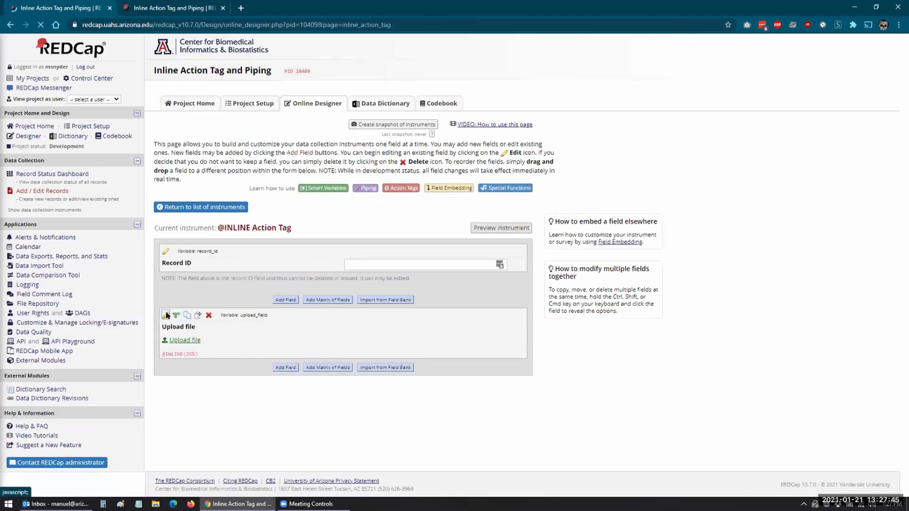
click(166, 314)
double_click(261, 330)
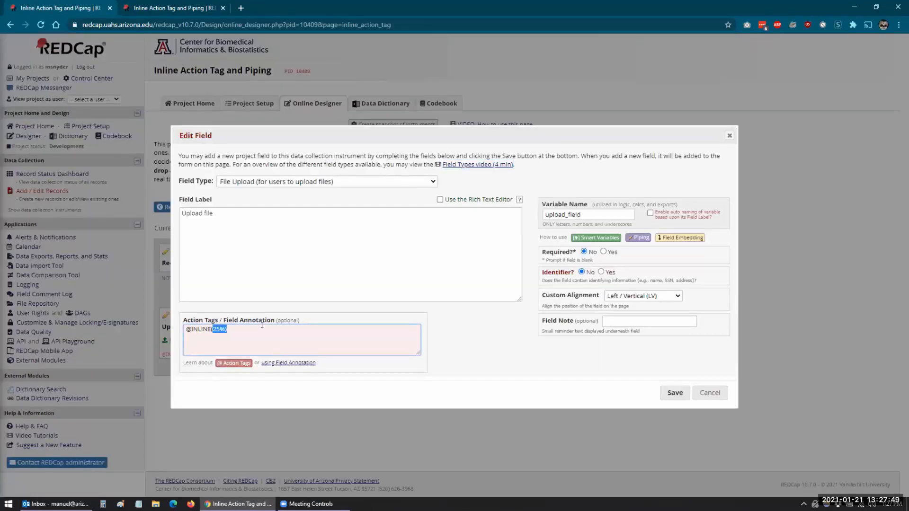
text(100)
click(667, 393)
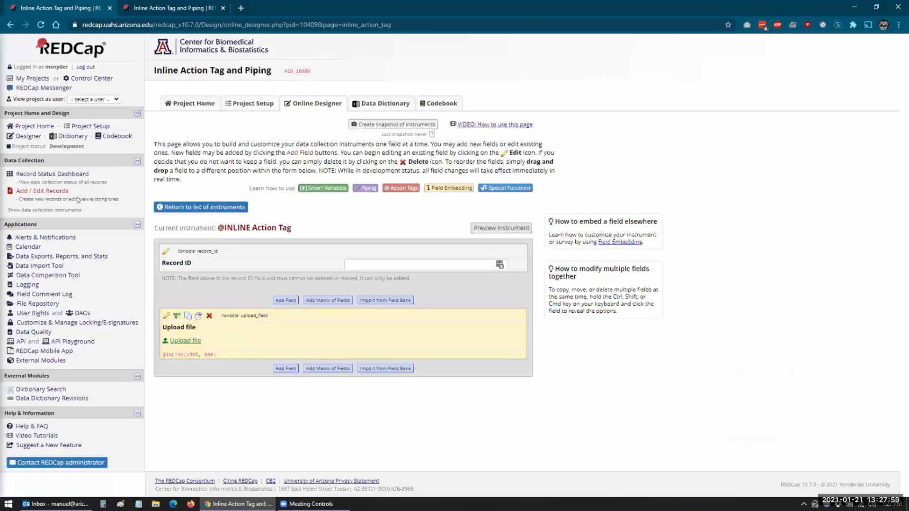
click(52, 174)
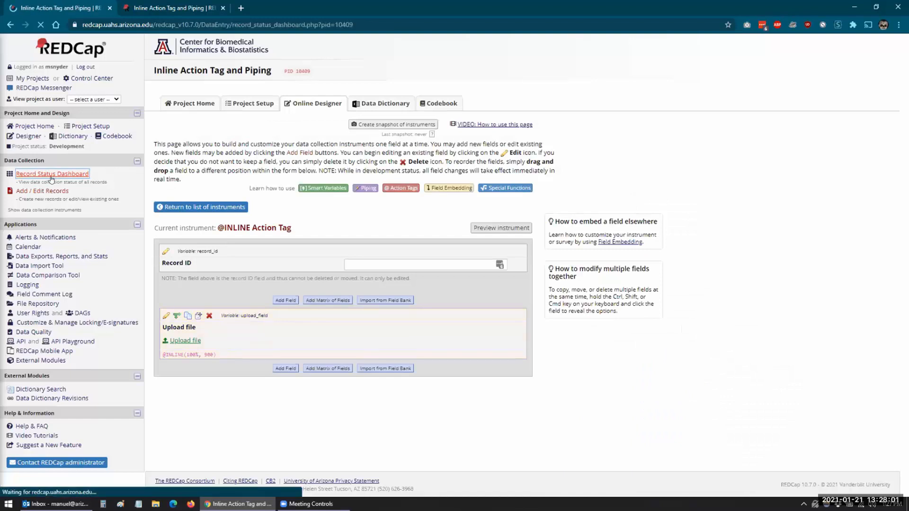
click(205, 287)
scroll(245, 295, down, 5)
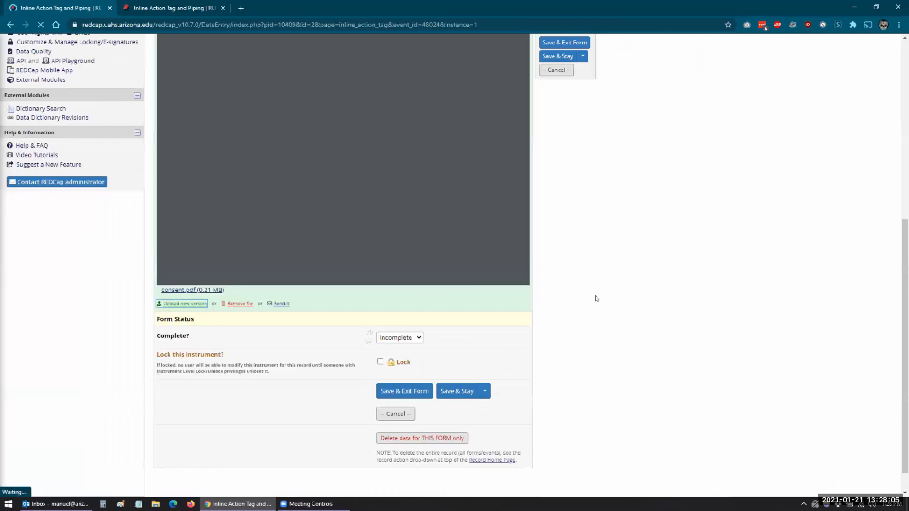
scroll(594, 298, up, 4)
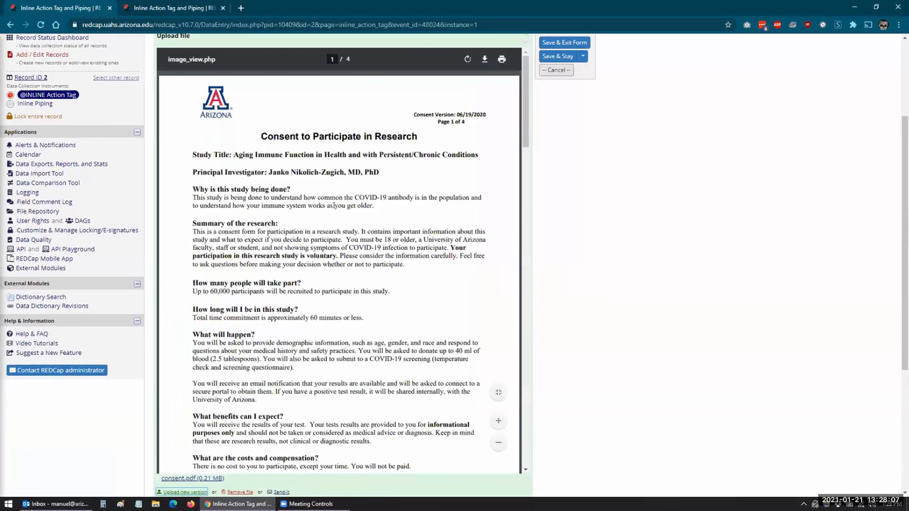
scroll(333, 205, down, 3)
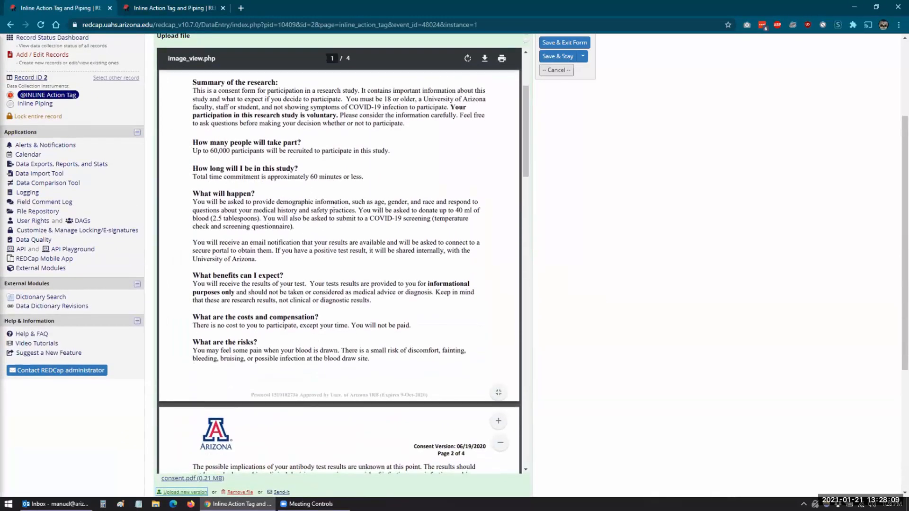
scroll(334, 205, up, 3)
scroll(134, 206, up, 1)
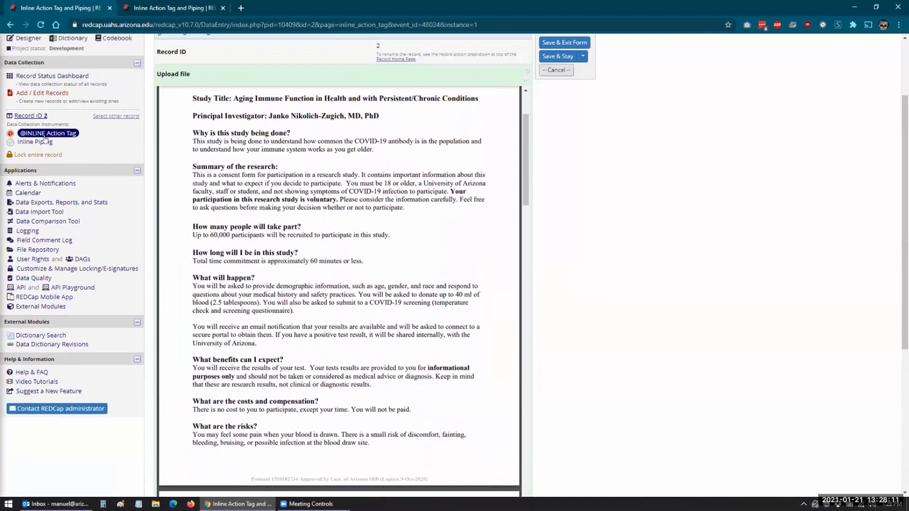
scroll(45, 139, up, 1)
click(41, 136)
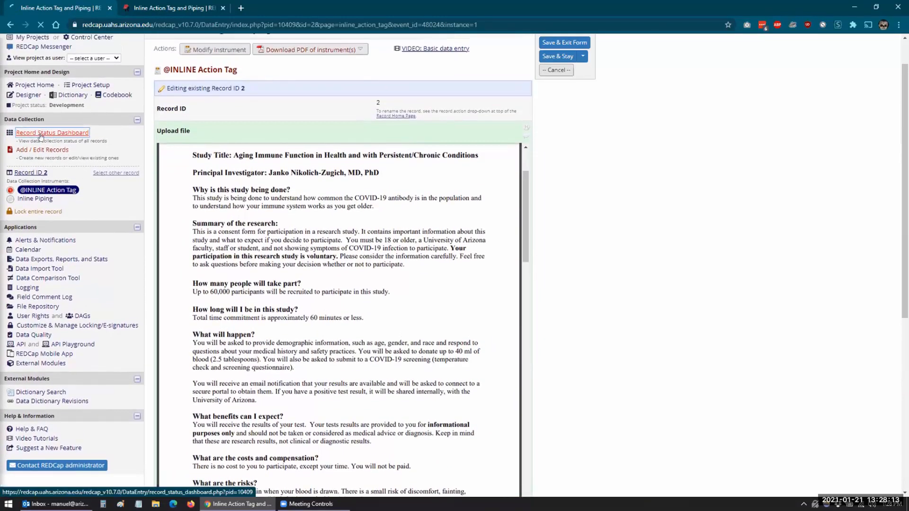
click(203, 275)
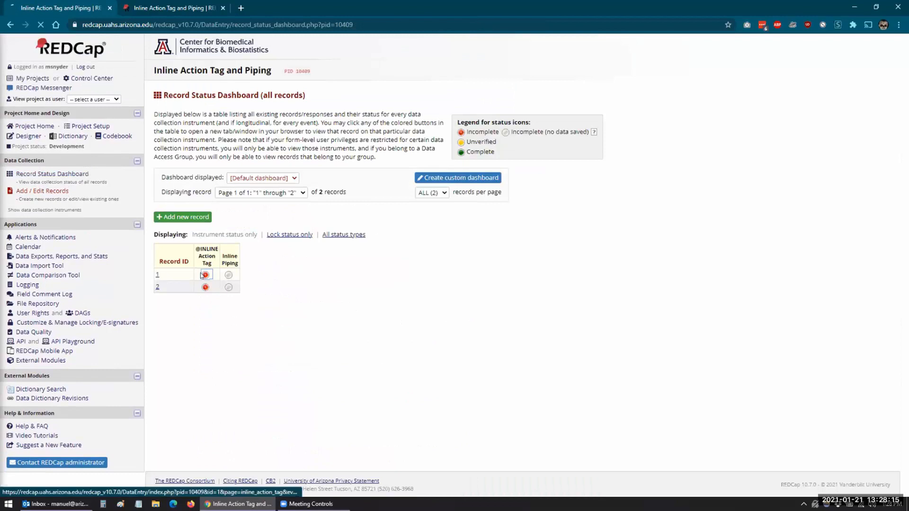
scroll(564, 281, up, 2)
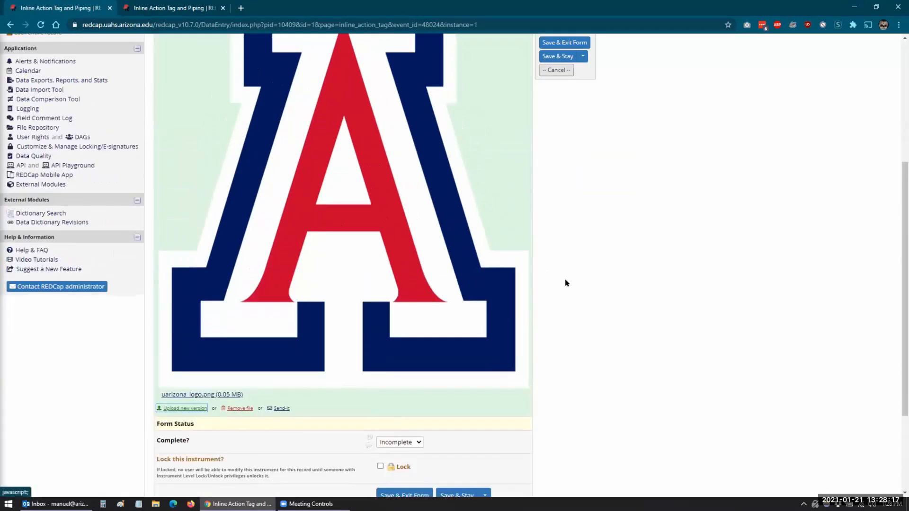
scroll(565, 283, up, 2)
scroll(167, 229, up, 2)
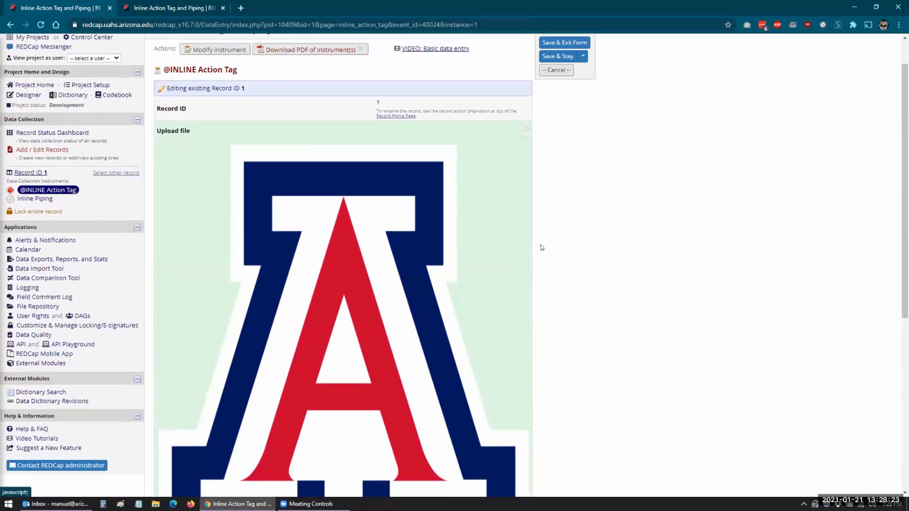
click(56, 190)
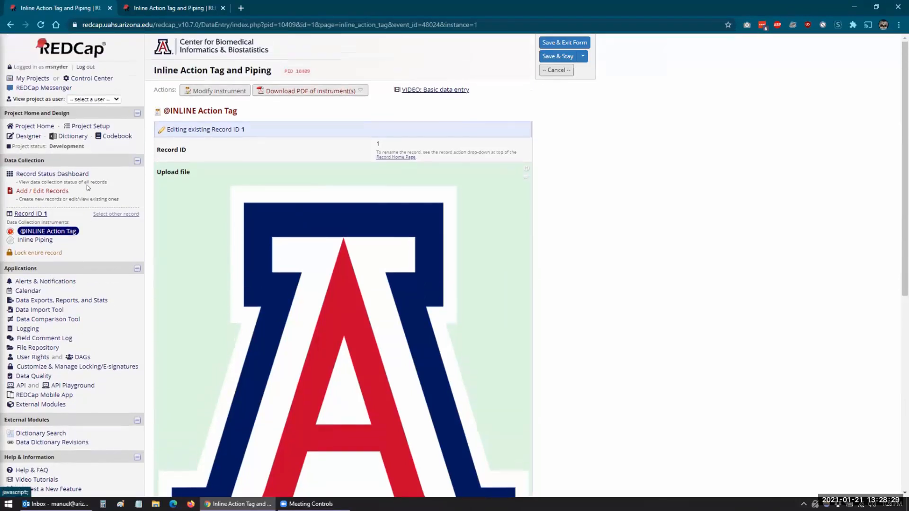
click(22, 138)
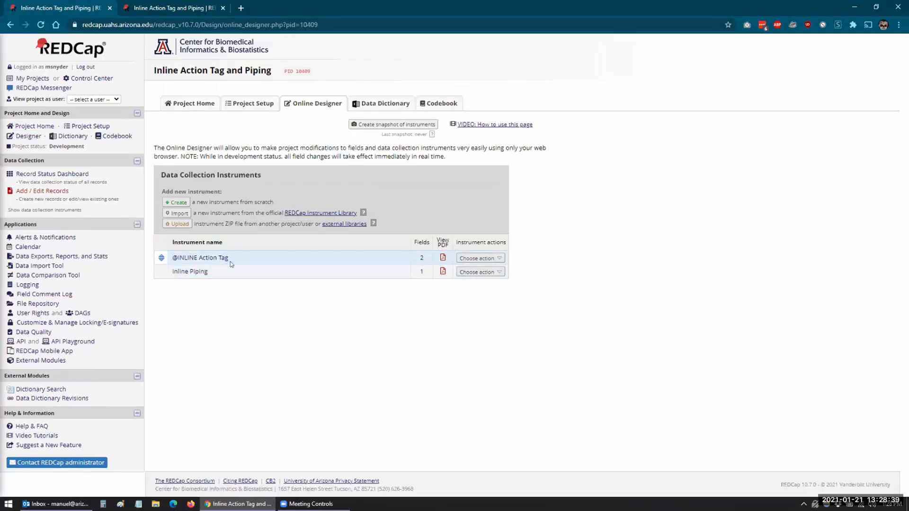
click(28, 136)
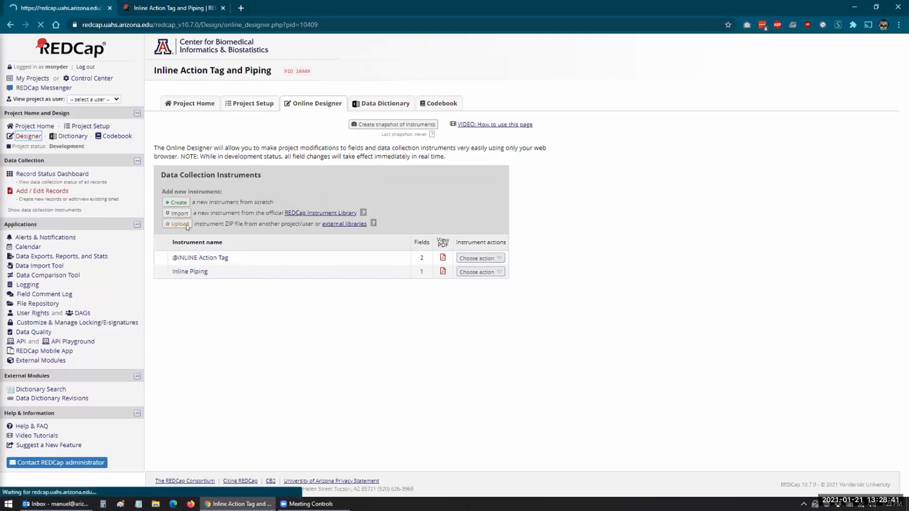
click(188, 257)
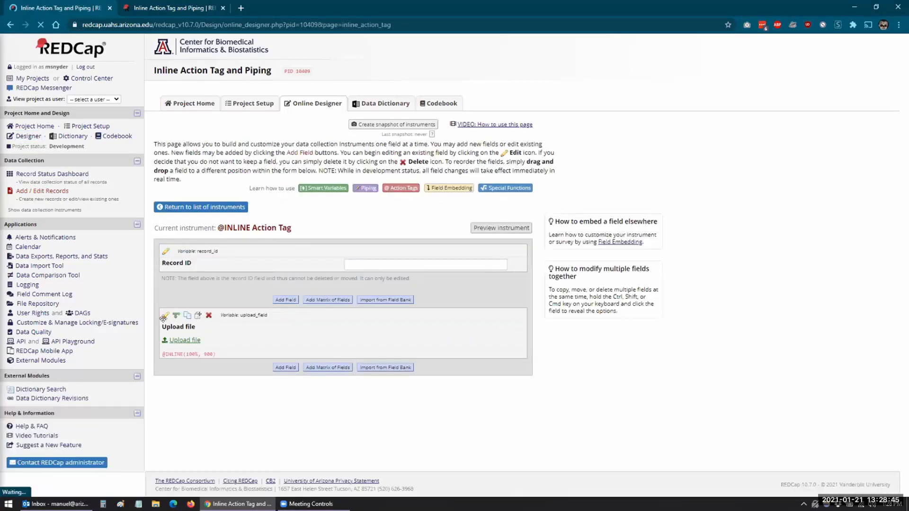
click(166, 316)
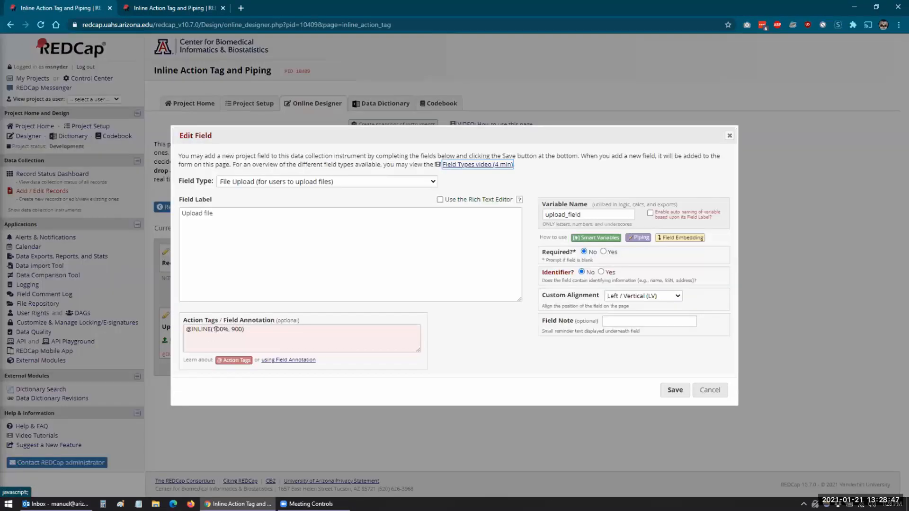
drag(213, 329, 284, 329)
key(BackSpace)
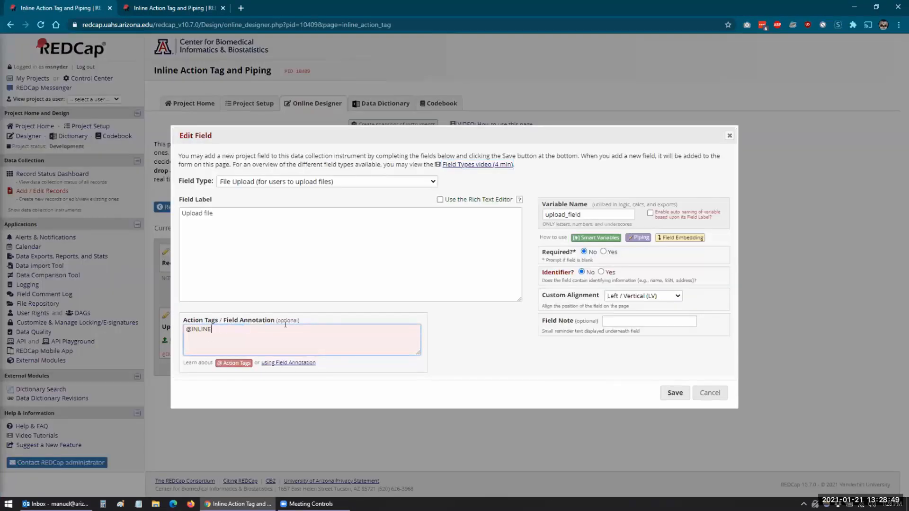
click(672, 392)
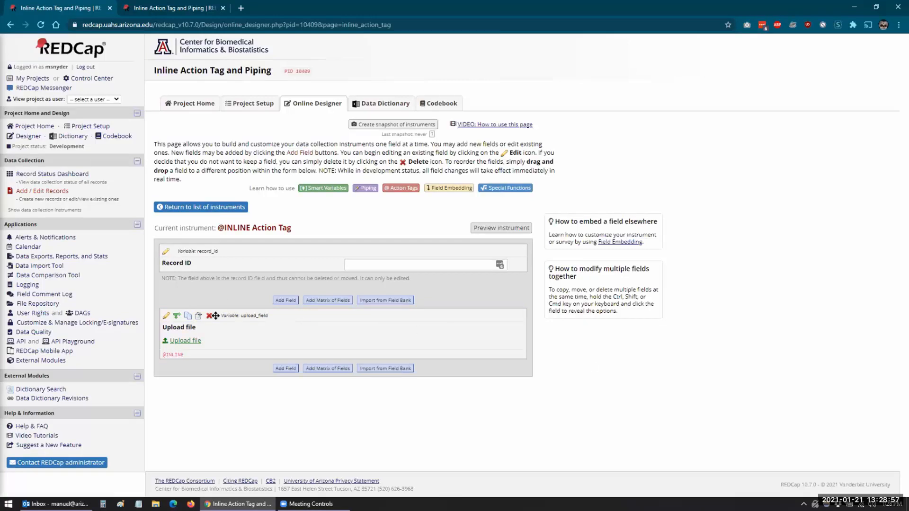
click(27, 174)
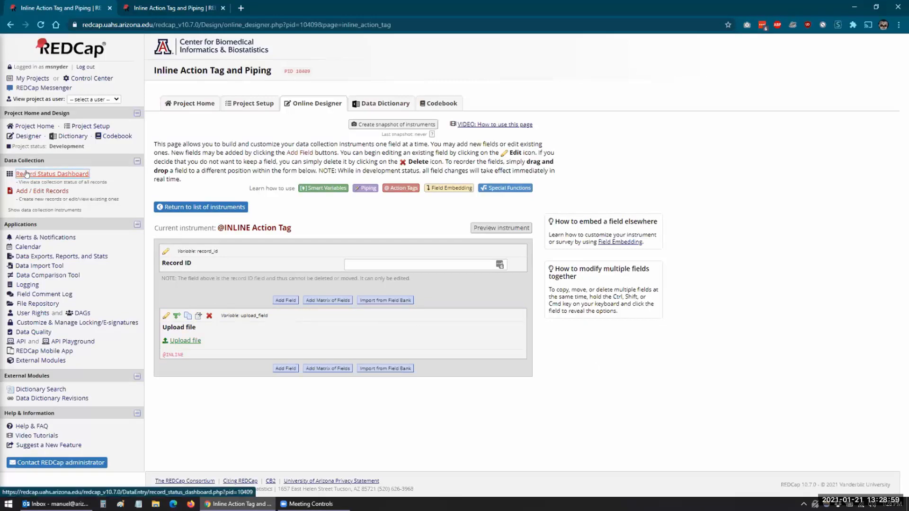
click(205, 275)
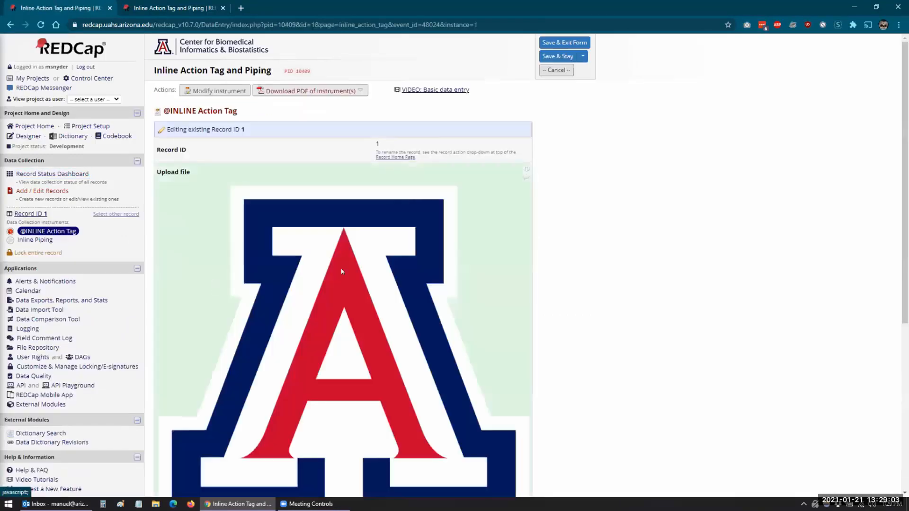
scroll(315, 275, down, 3)
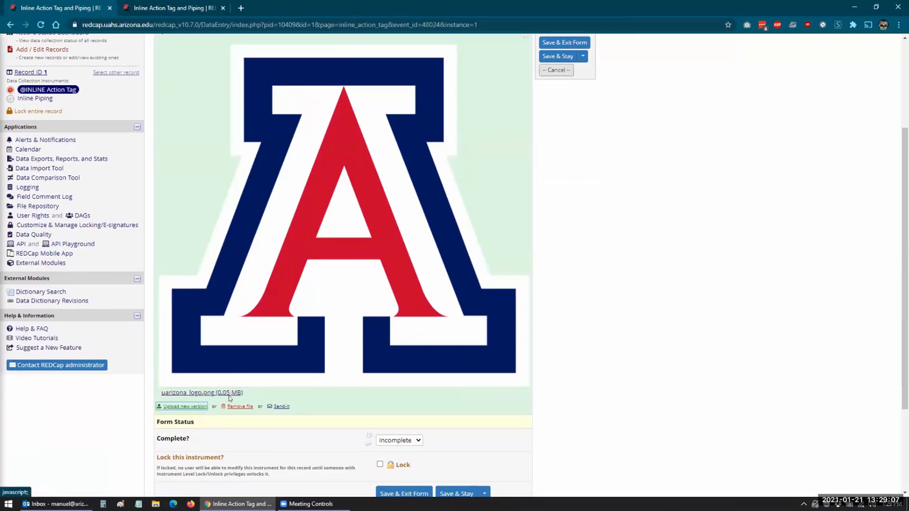
scroll(500, 406, up, 1)
scroll(501, 405, up, 2)
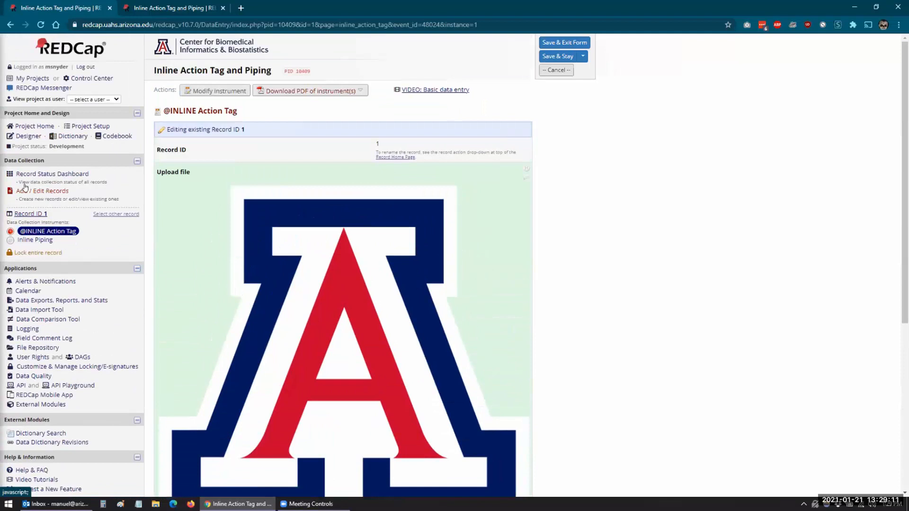
Open the inline_piping field of the Inline Piping instrument for editing, examine its [upload_field:inline] label, and save it
click(21, 137)
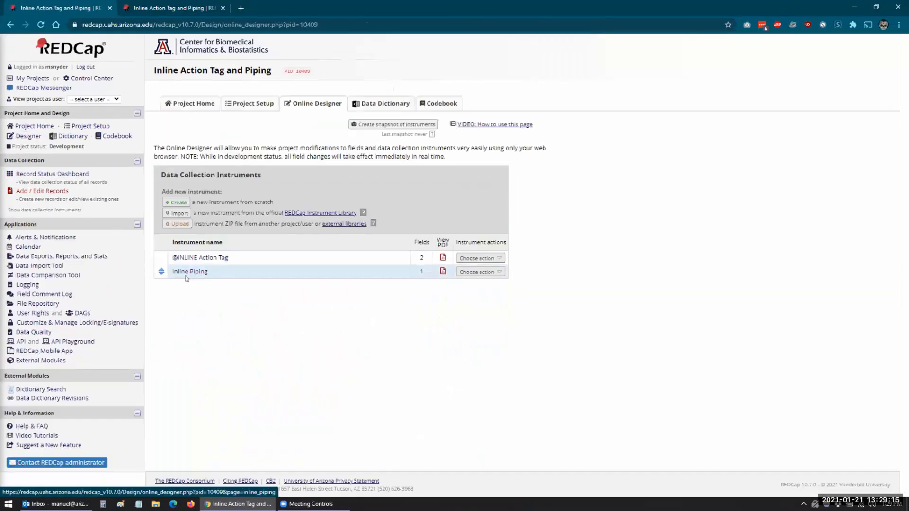
click(180, 273)
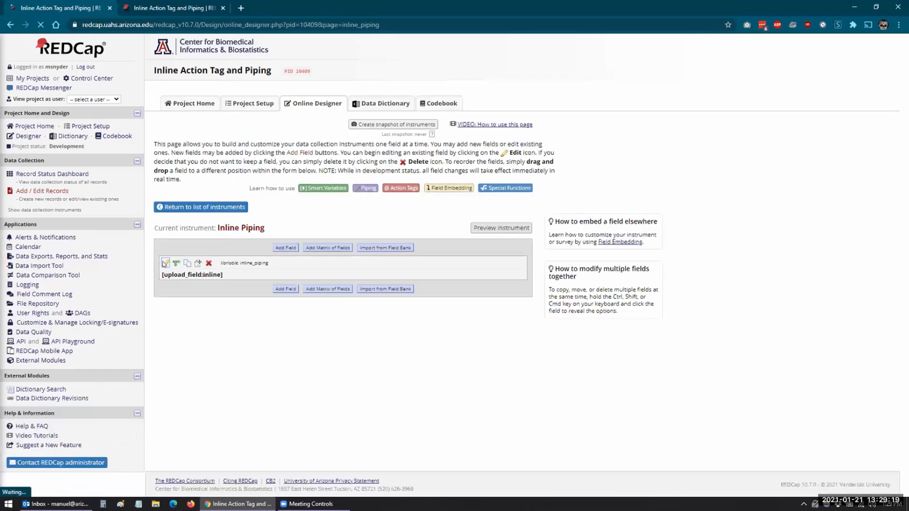
click(165, 263)
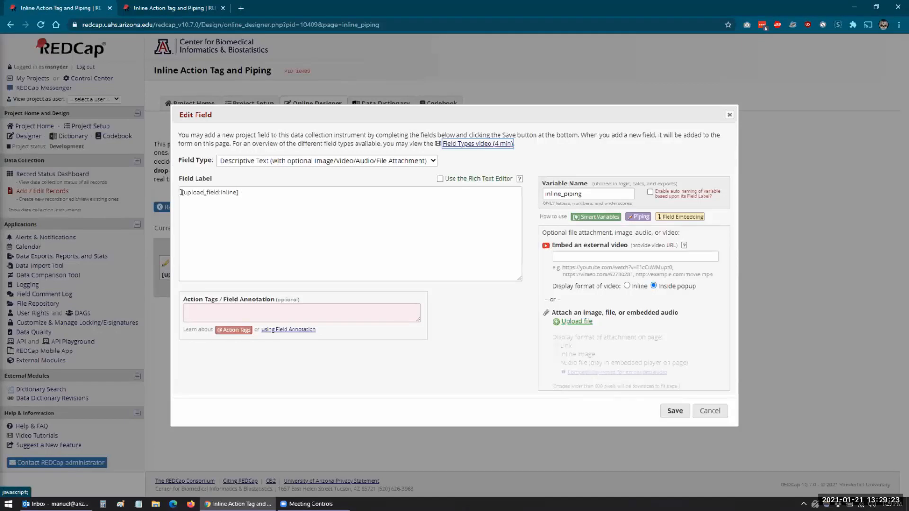
drag(181, 191, 217, 187)
click(215, 201)
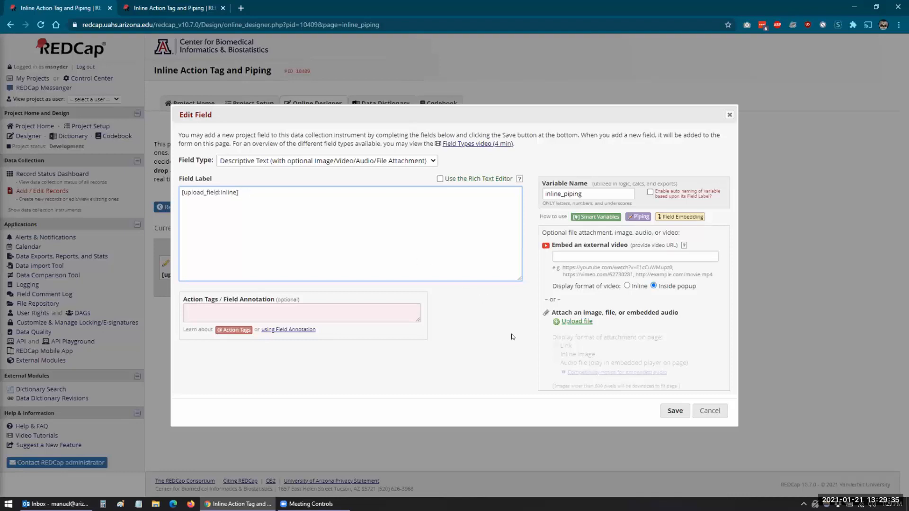
click(671, 414)
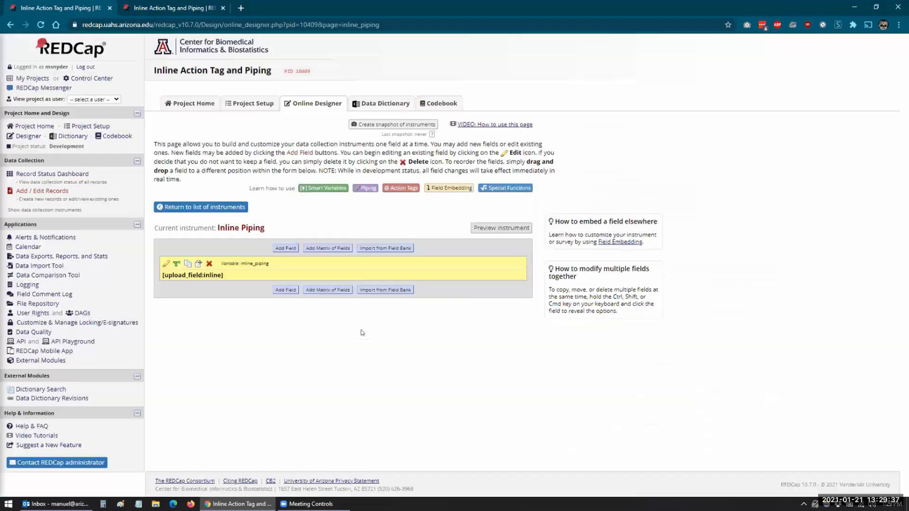
Open record 2 from the Record Status Dashboard and read through the consent PDF piped into its Inline Piping form
click(35, 174)
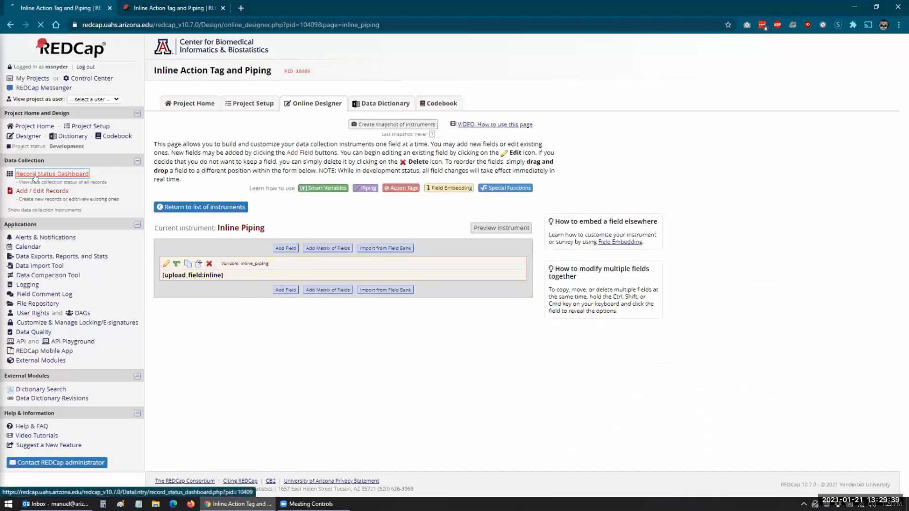
click(202, 287)
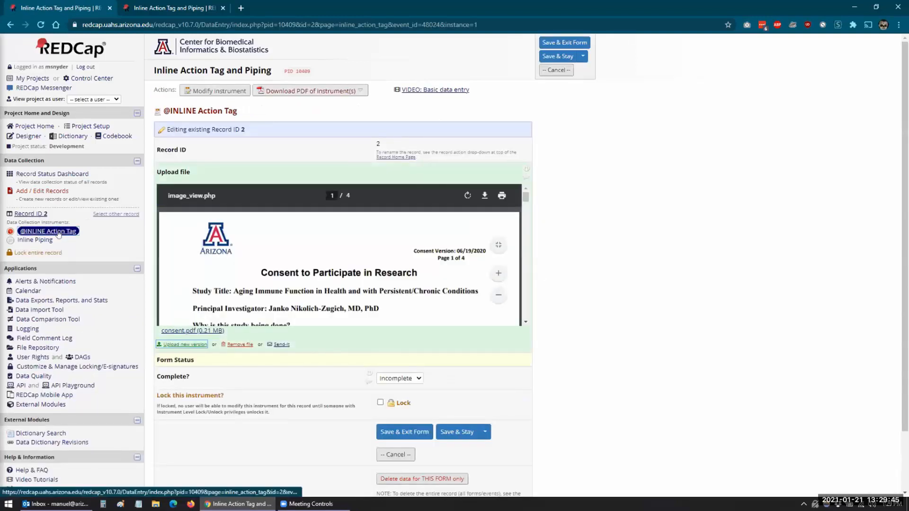
click(10, 241)
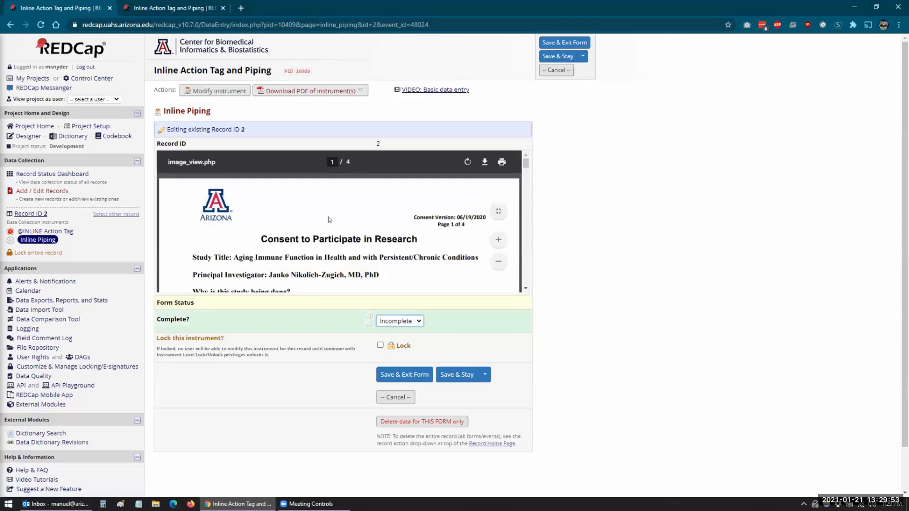
scroll(298, 209, down, 2)
scroll(296, 210, down, 5)
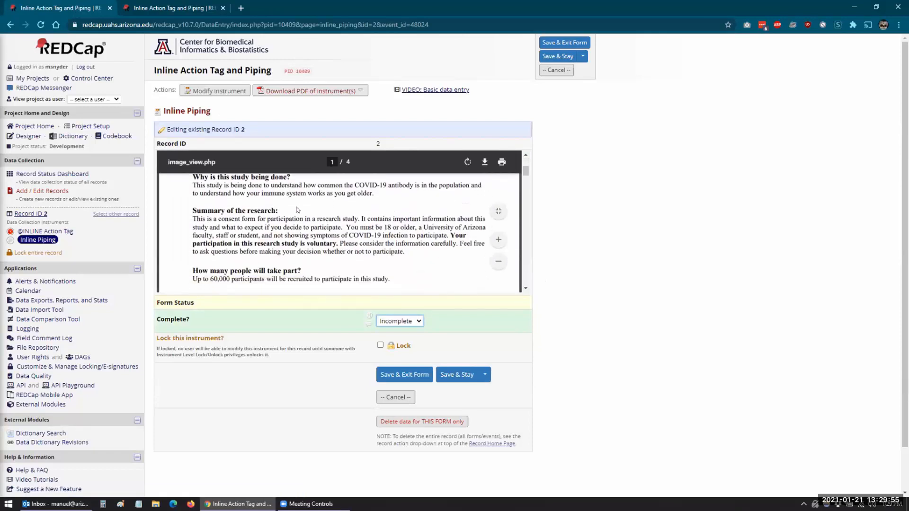
scroll(297, 210, down, 6)
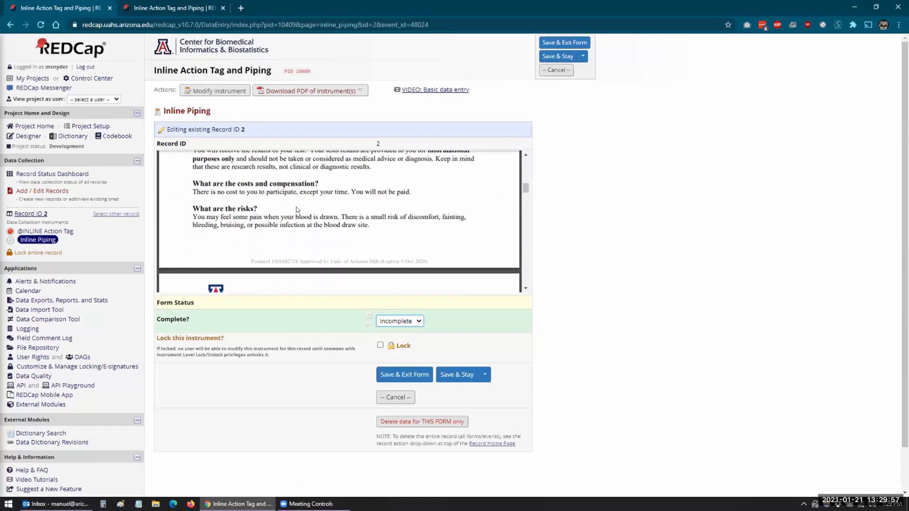
scroll(296, 209, down, 1)
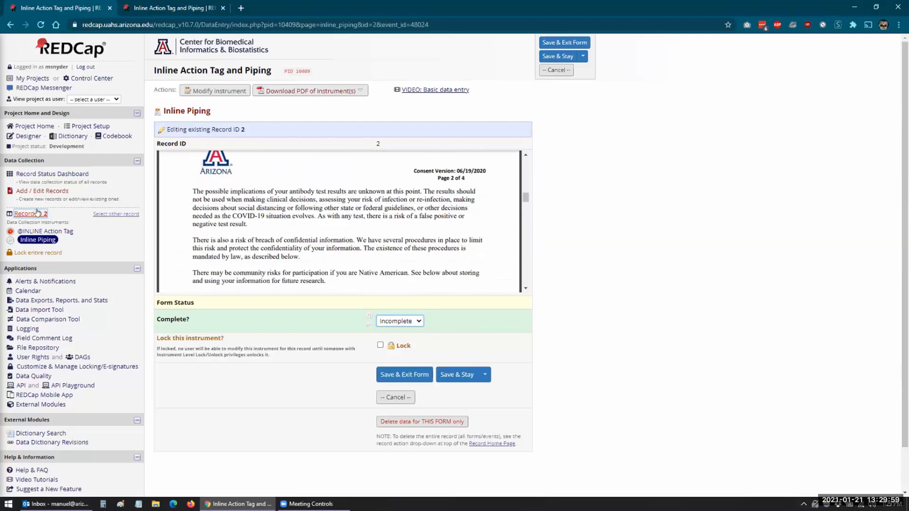
Open record 1's Inline Piping form from the Record Status Dashboard and examine the piped logo
click(21, 175)
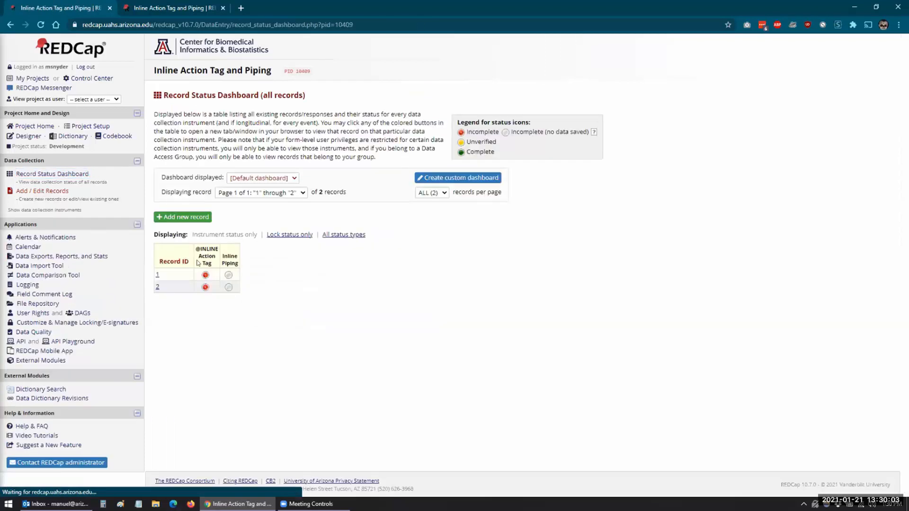
click(228, 275)
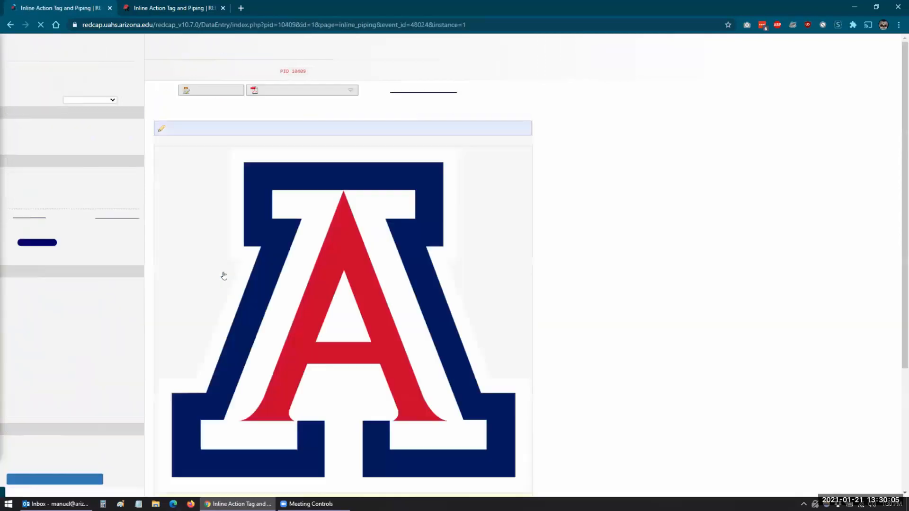
scroll(405, 283, down, 5)
scroll(405, 283, up, 5)
scroll(520, 284, down, 2)
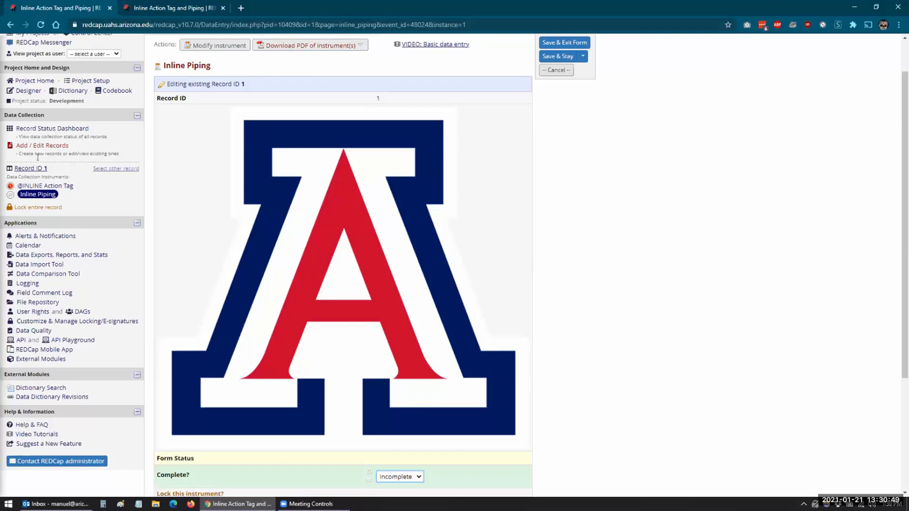
click(52, 128)
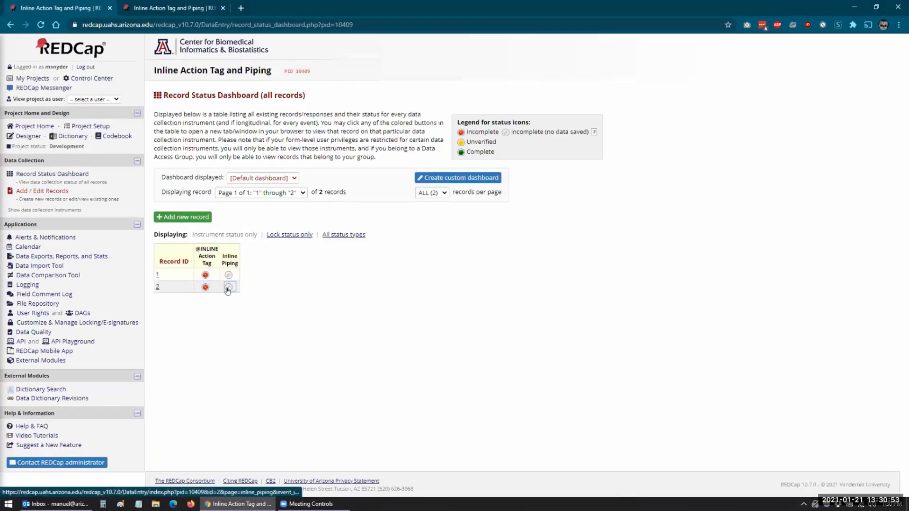
click(228, 287)
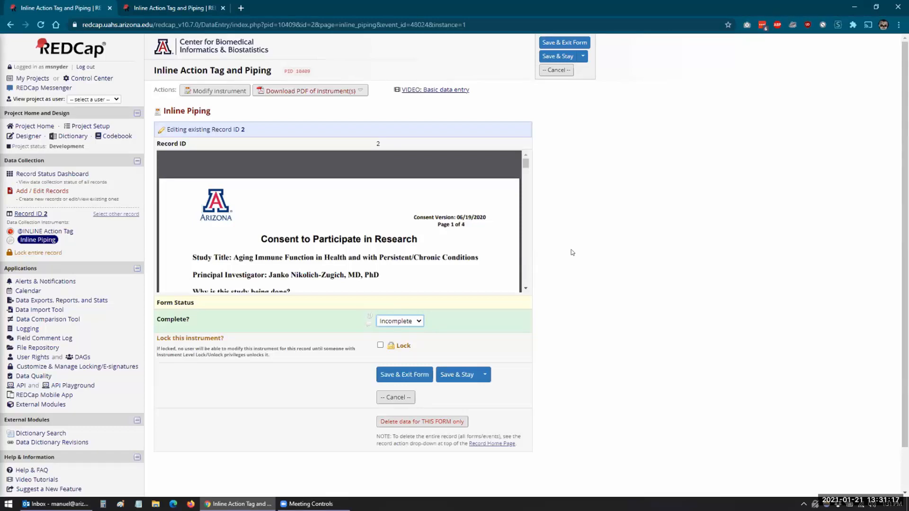
click(27, 137)
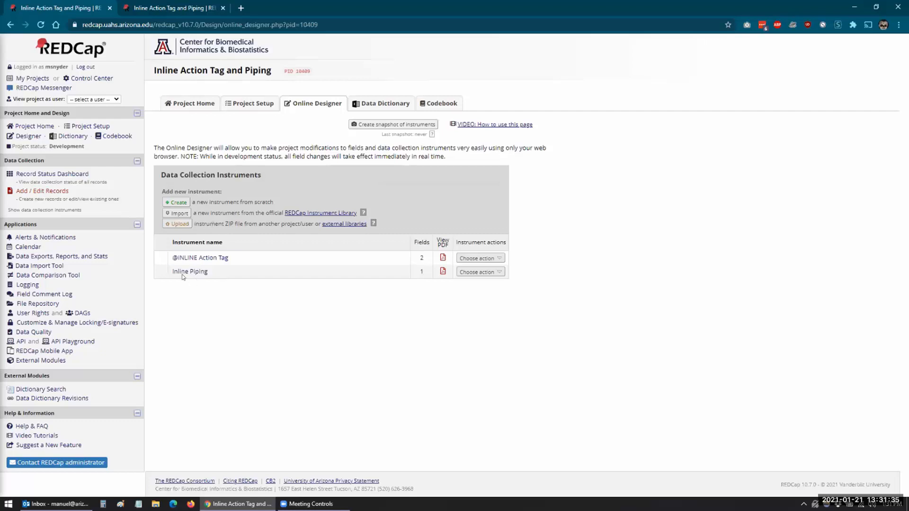
click(10, 26)
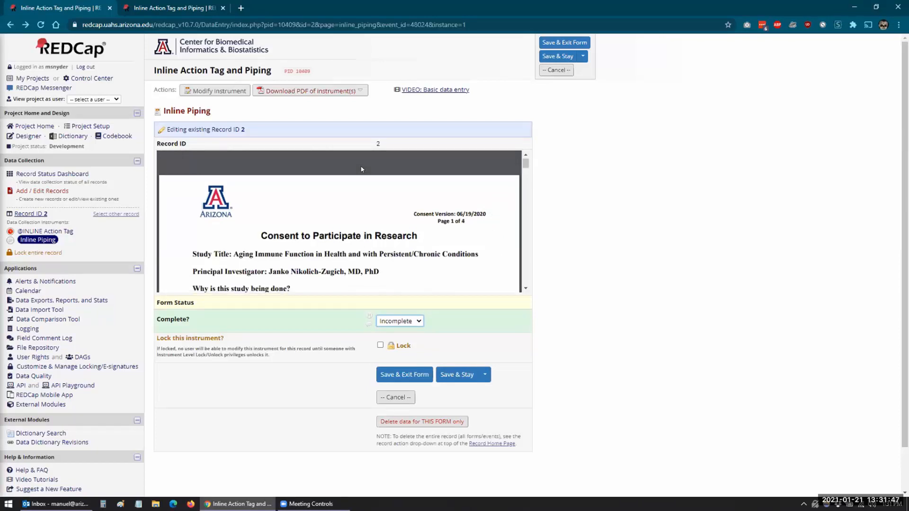
scroll(373, 241, down, 2)
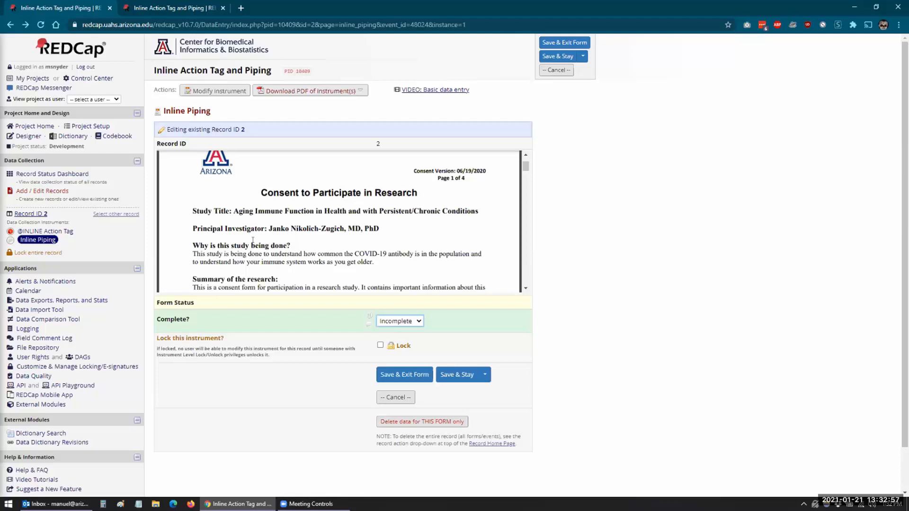
click(56, 232)
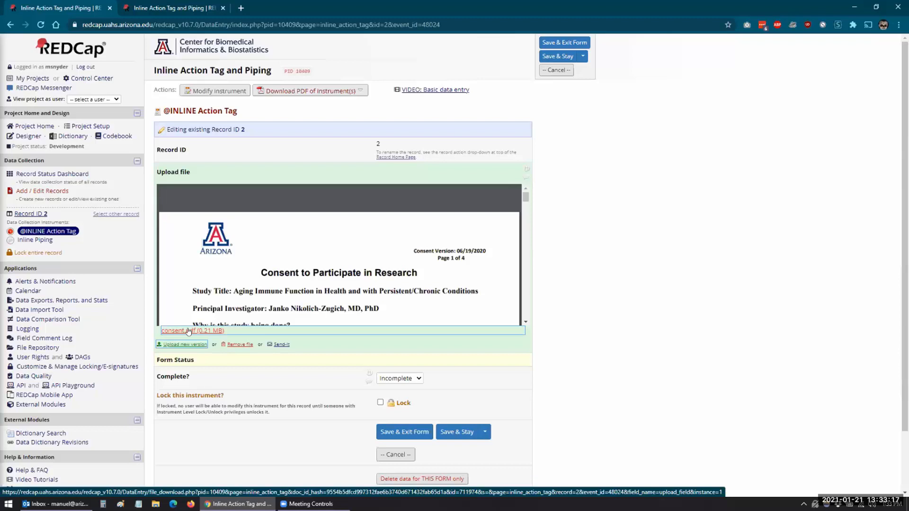
click(7, 245)
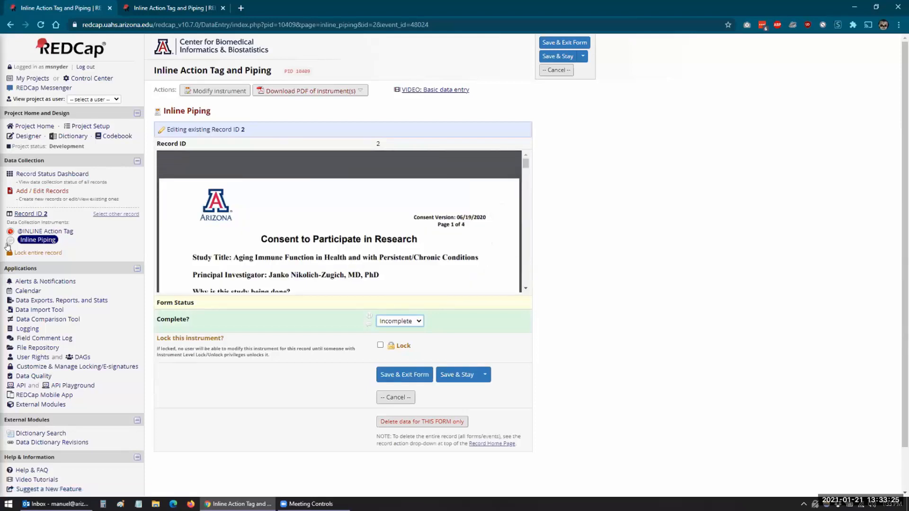
click(20, 137)
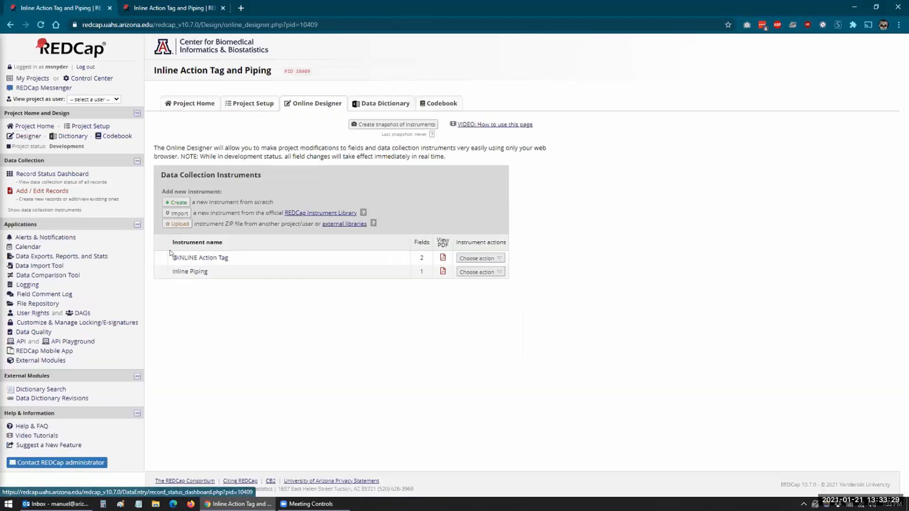
click(185, 259)
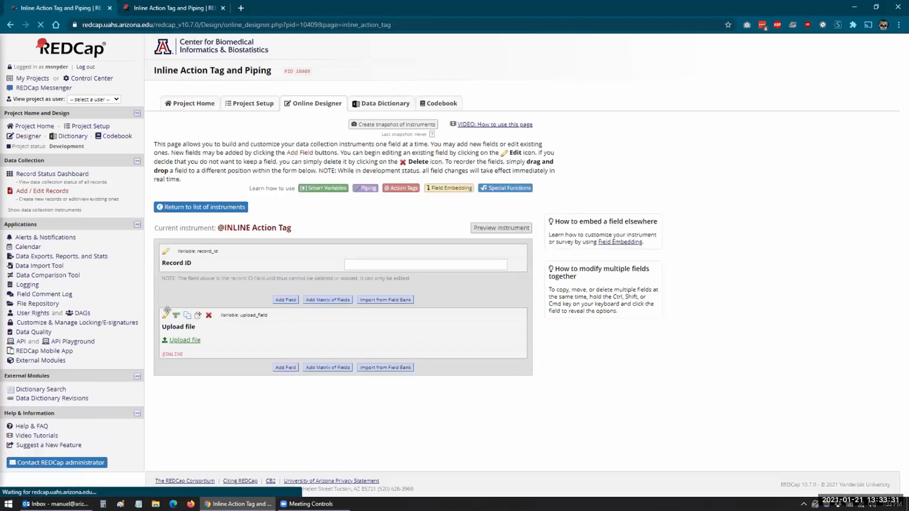
click(165, 315)
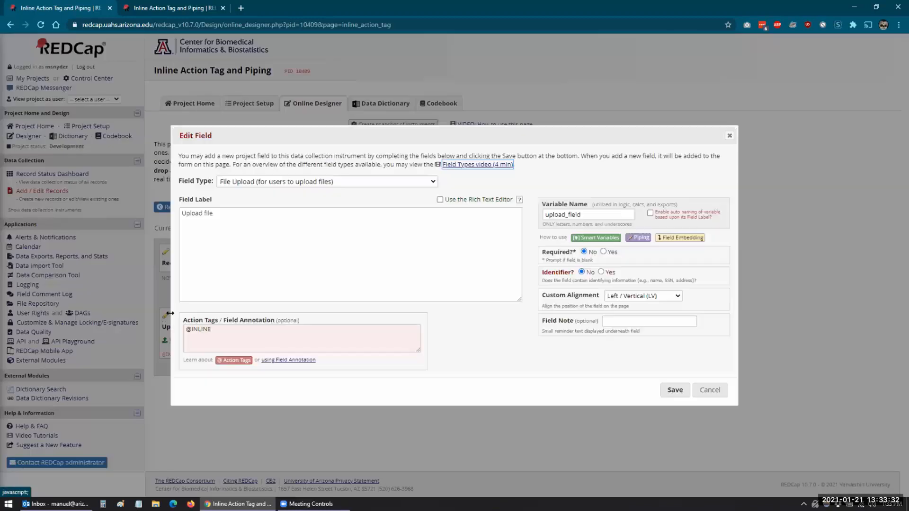
triple_click(212, 325)
key(BackSpace)
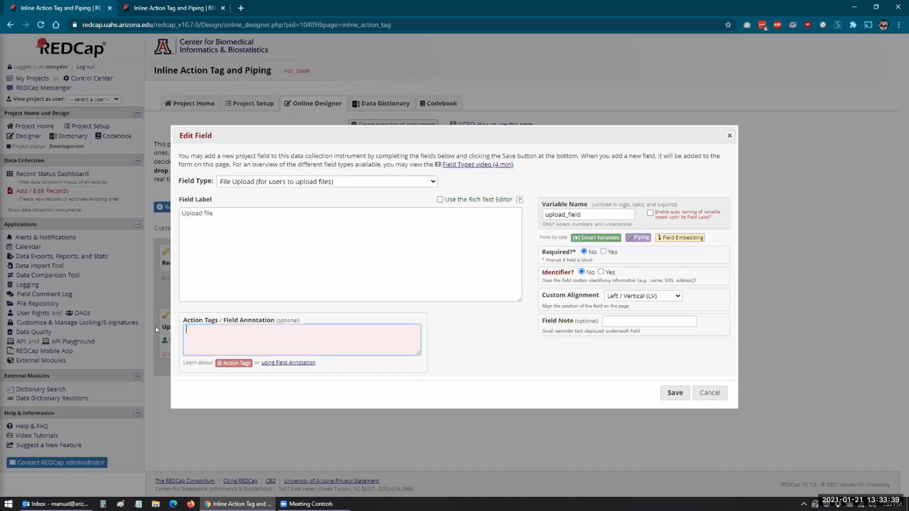
click(675, 393)
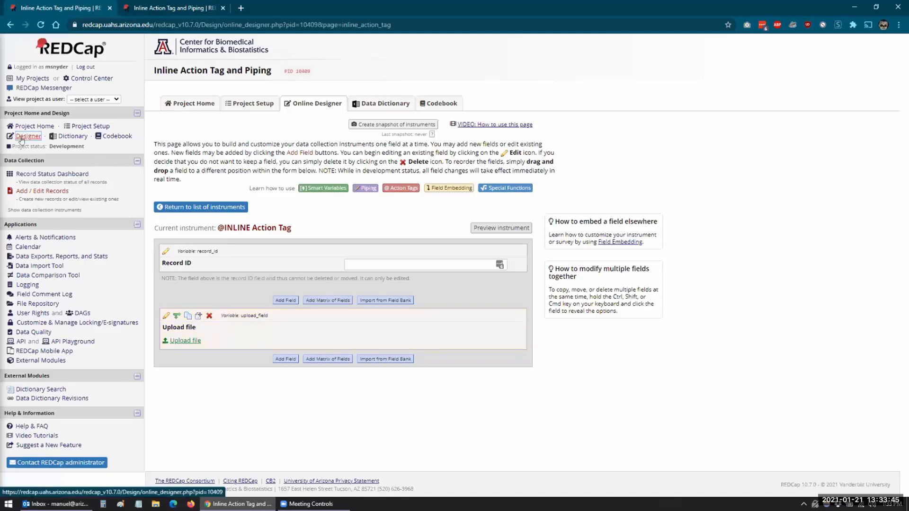
Open record 2's Inline Piping form to check the piped PDF without the action tag on upload_field
click(26, 173)
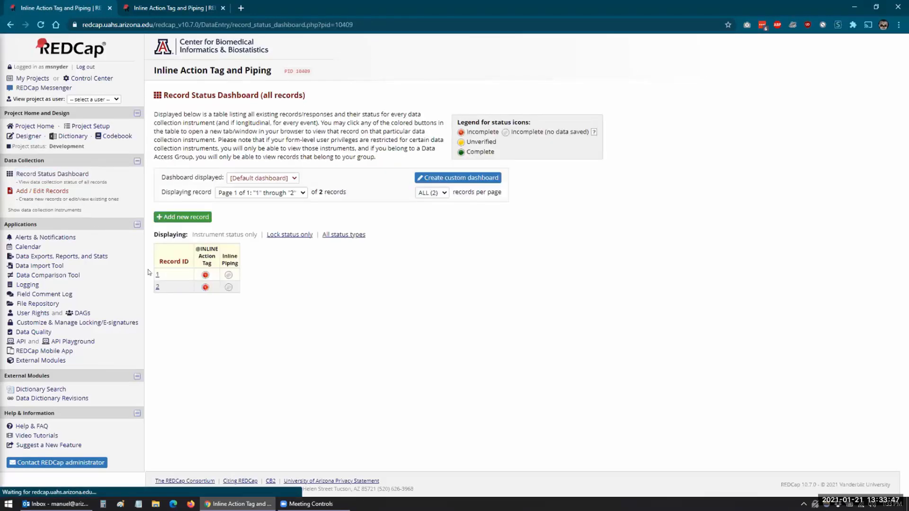
click(228, 287)
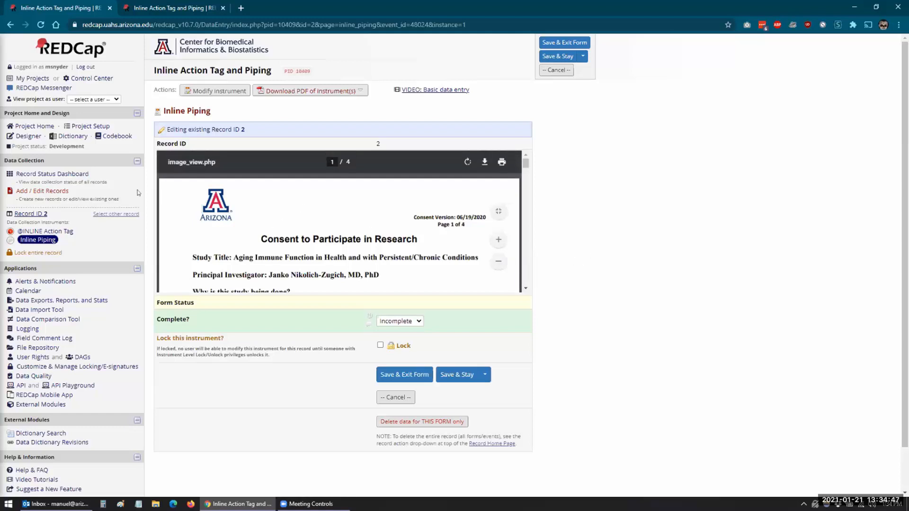
click(28, 191)
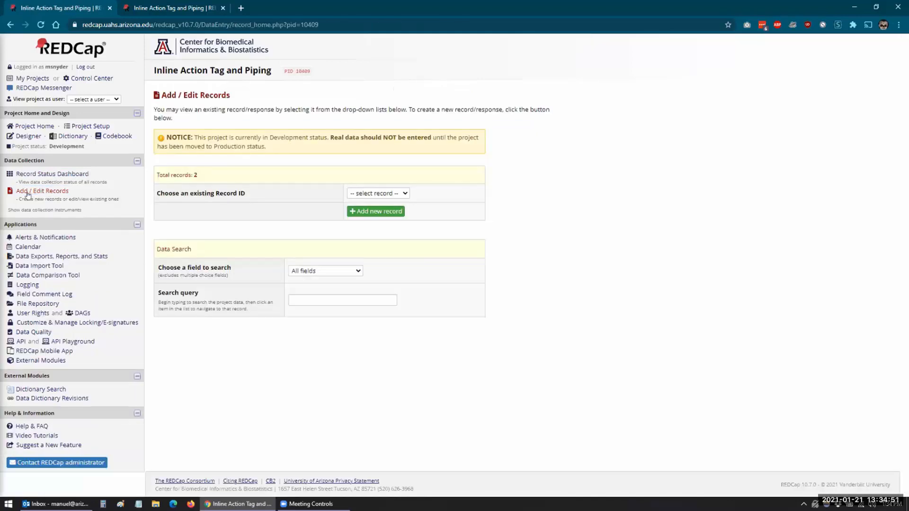
click(359, 211)
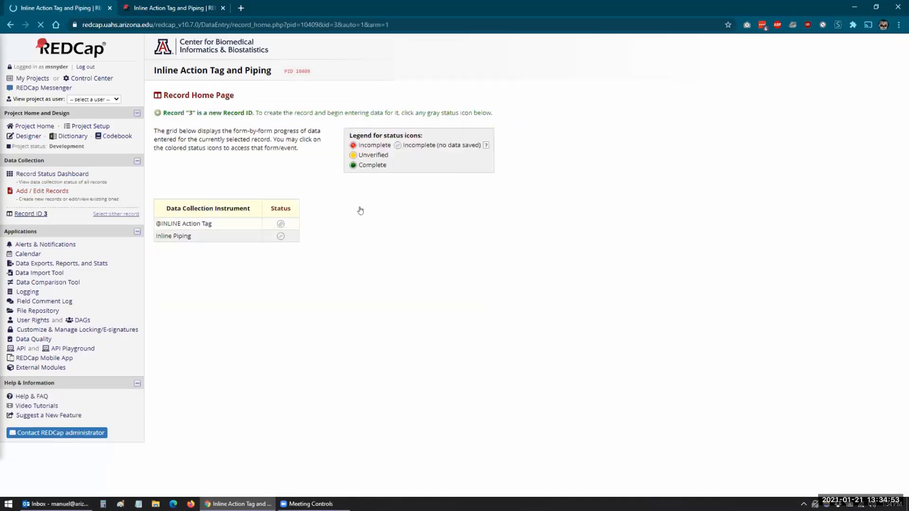
click(280, 224)
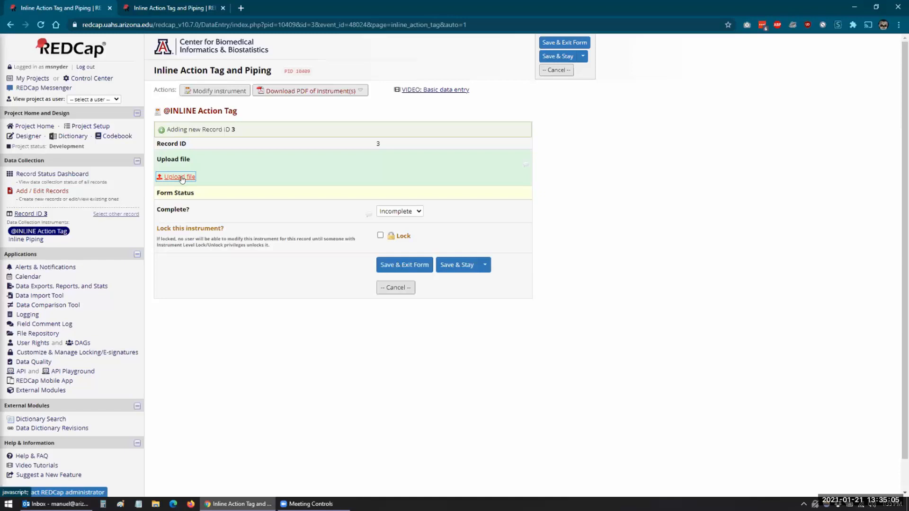
Open the Project Setup page of the project
click(86, 127)
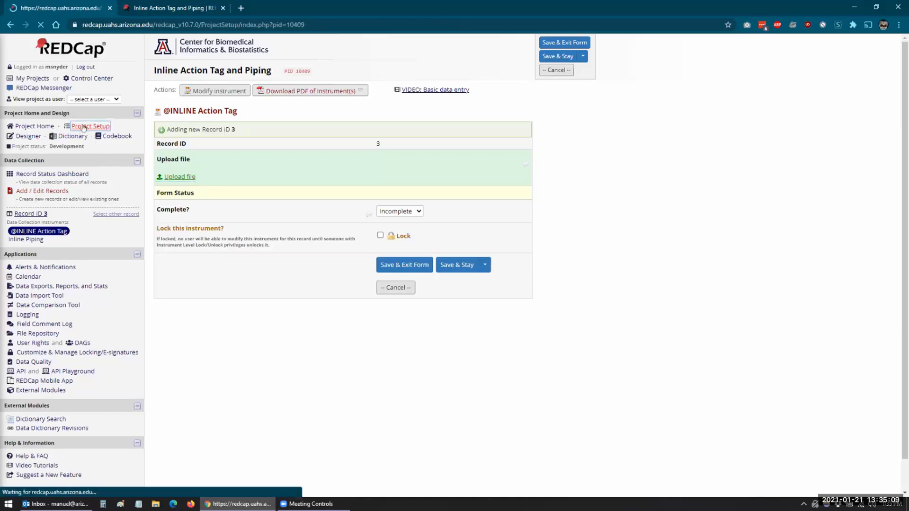